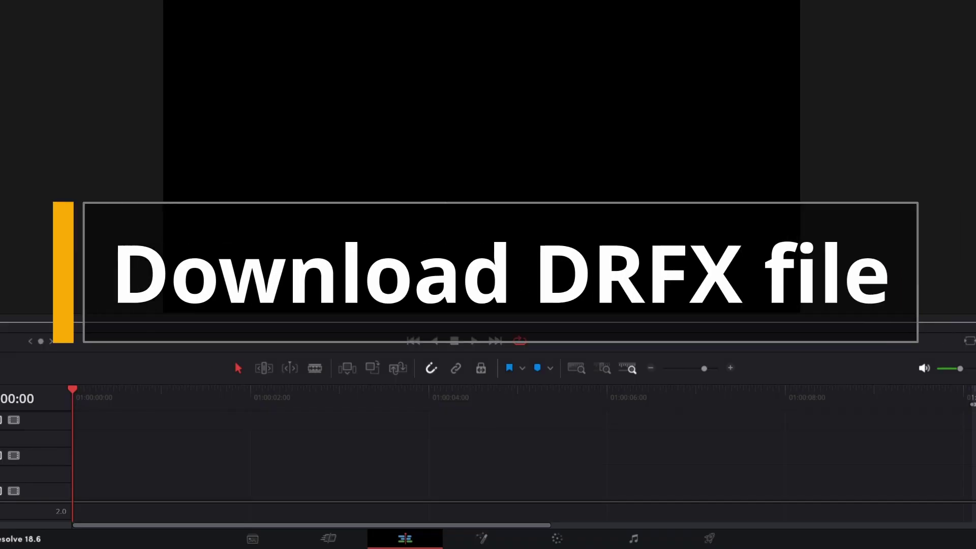
Step: Install the CYM_3D_Transitions template bundle on the Fusion page, overwriting the existing bundle
click(484, 538)
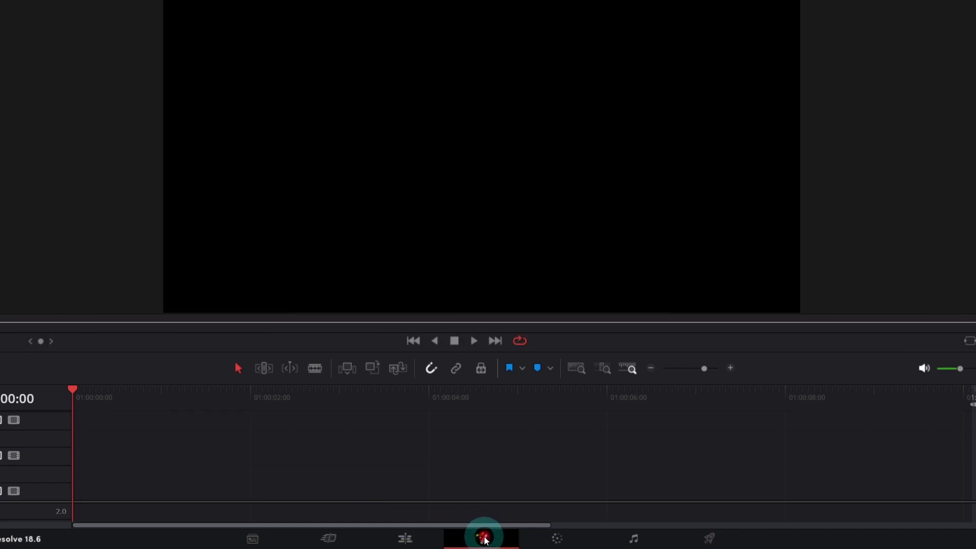
drag(573, 319, 496, 332)
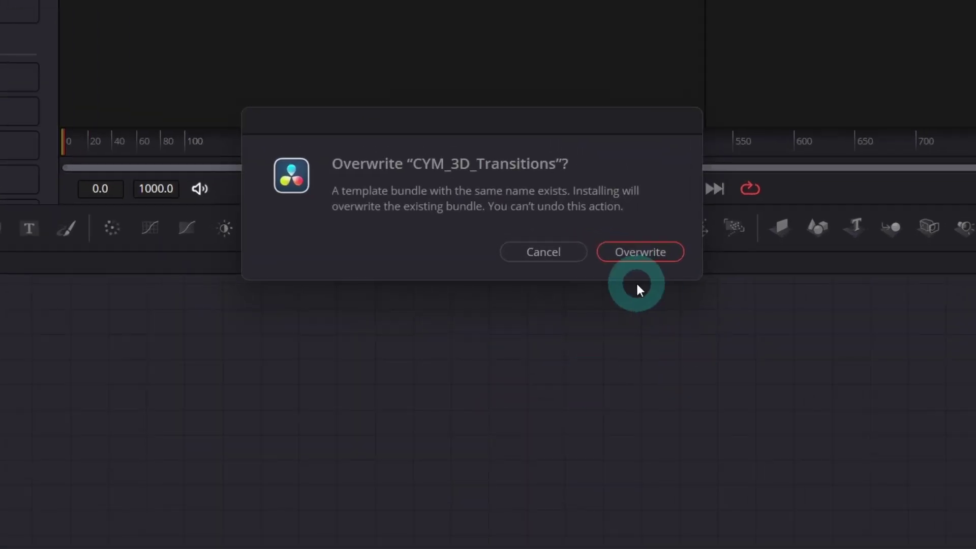
click(645, 256)
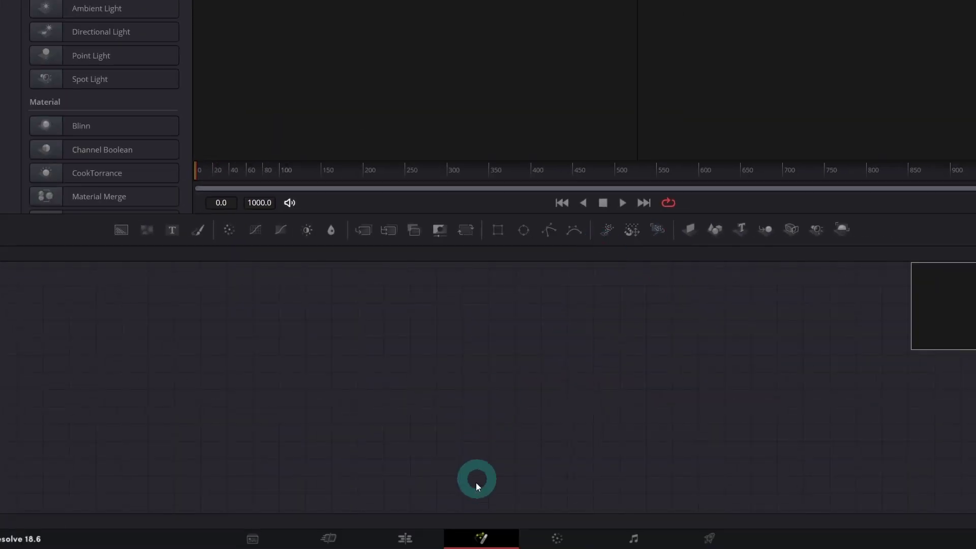
Step: Return to the Edit page and search the effects library for "3d"
click(413, 540)
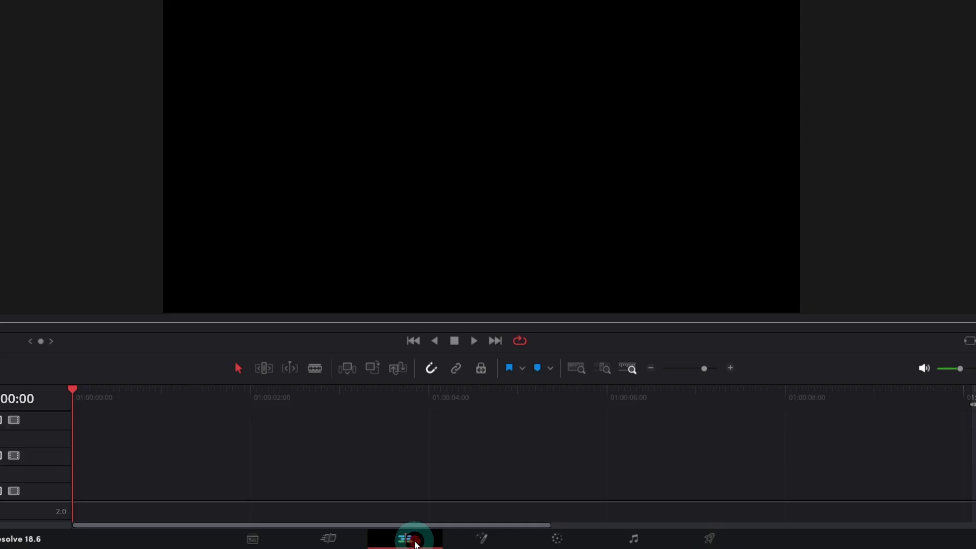
click(141, 21)
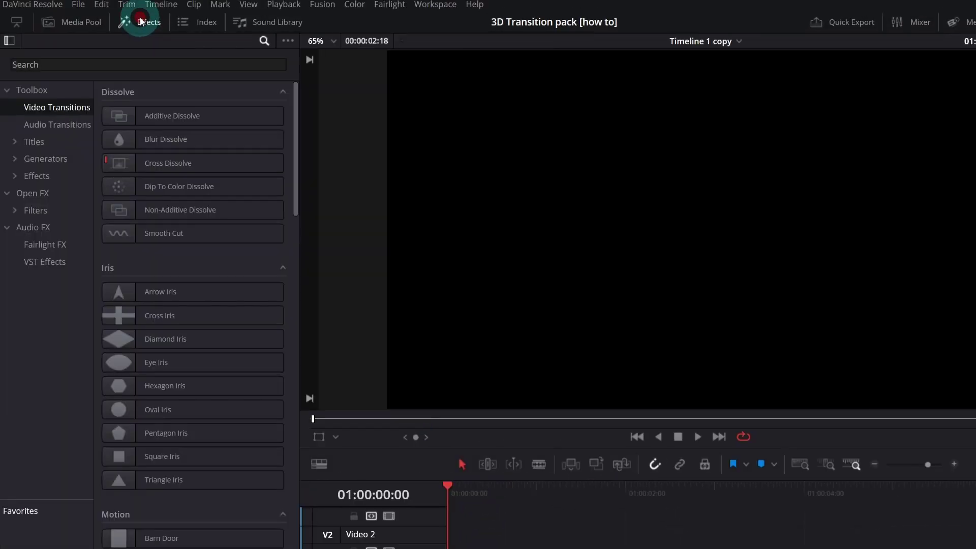
click(66, 62)
text(3d)
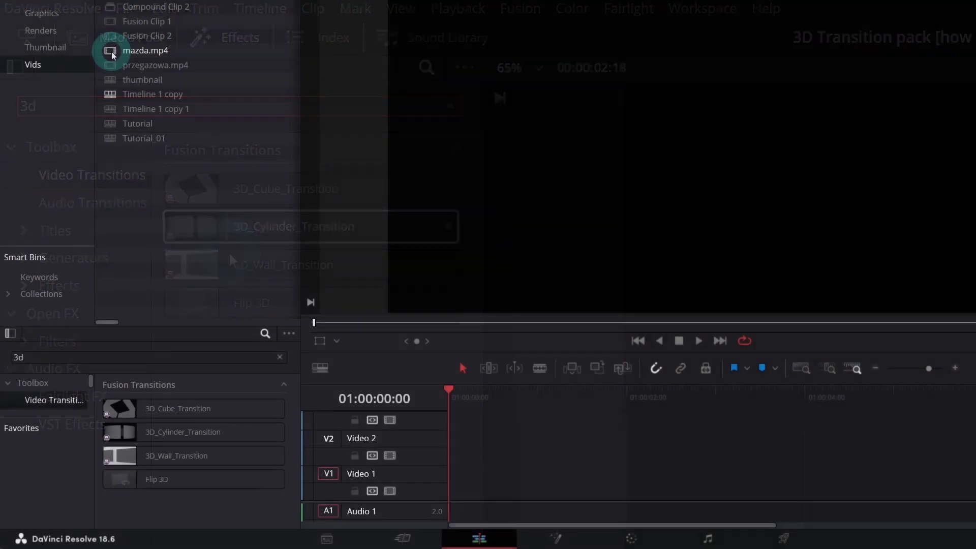
Step: Place mazda.mp4 at the start of the Video 1 track and split it at 01:00:13:03
drag(111, 50, 464, 475)
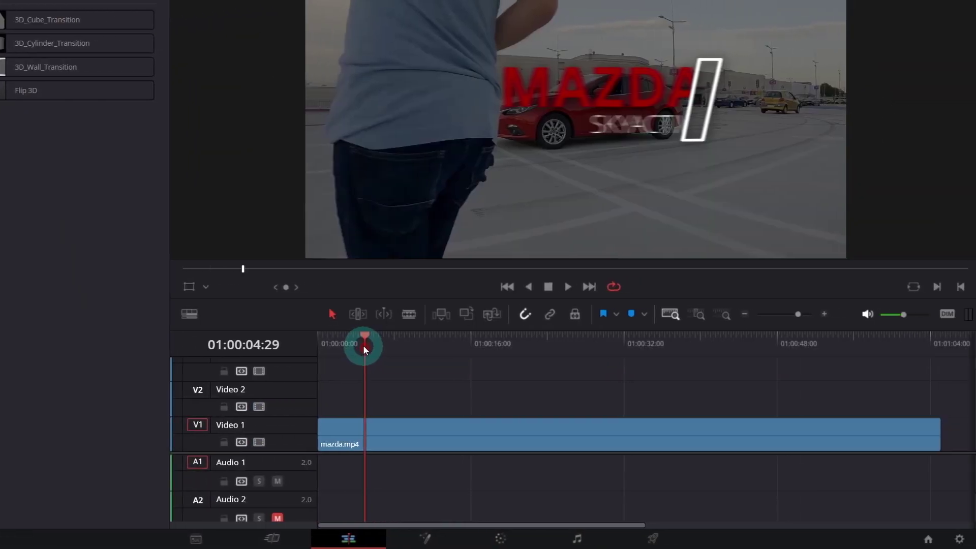
drag(494, 345, 502, 338)
drag(370, 338, 627, 340)
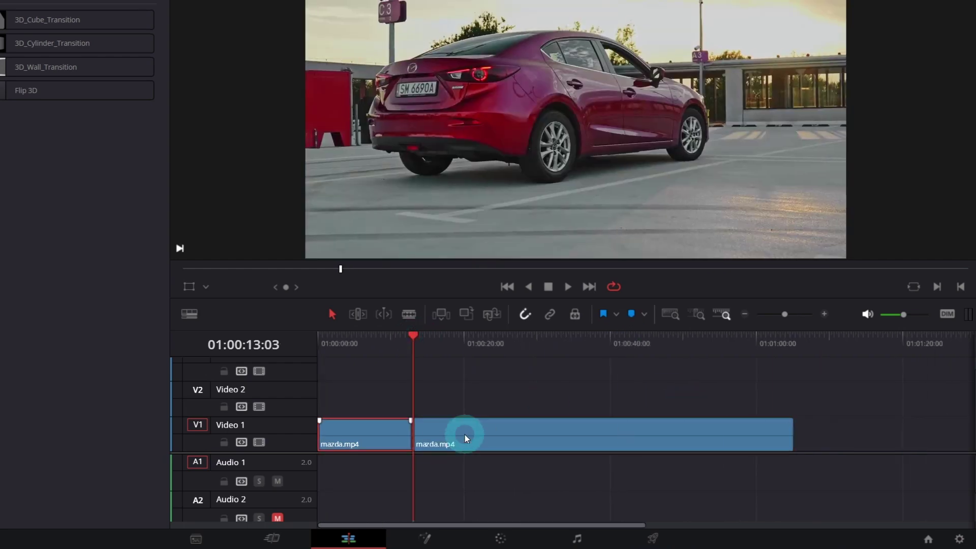
Step: Apply 3D_Cylinder_Transition to the cut between the two mazda.mp4 clips
click(135, 49)
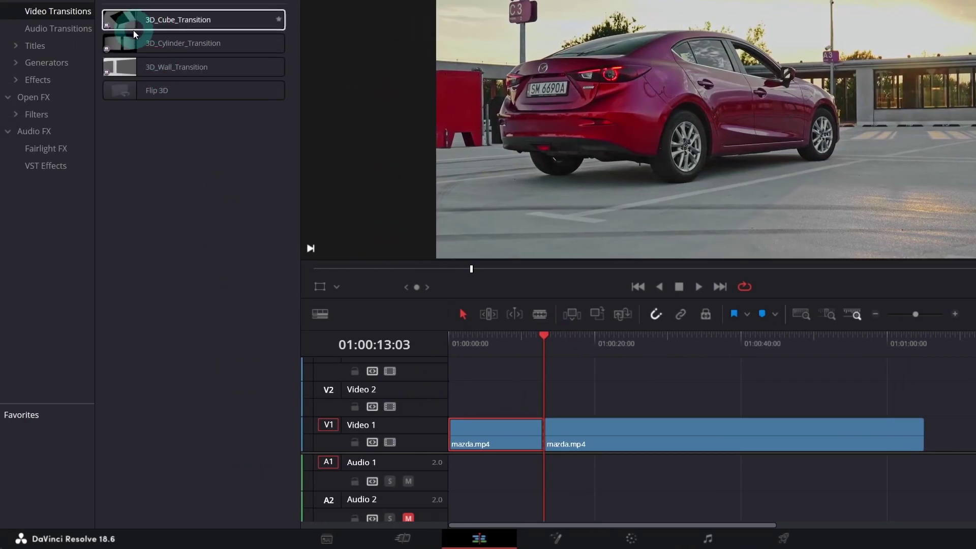
drag(135, 43, 562, 429)
scroll(852, 404, up, 5)
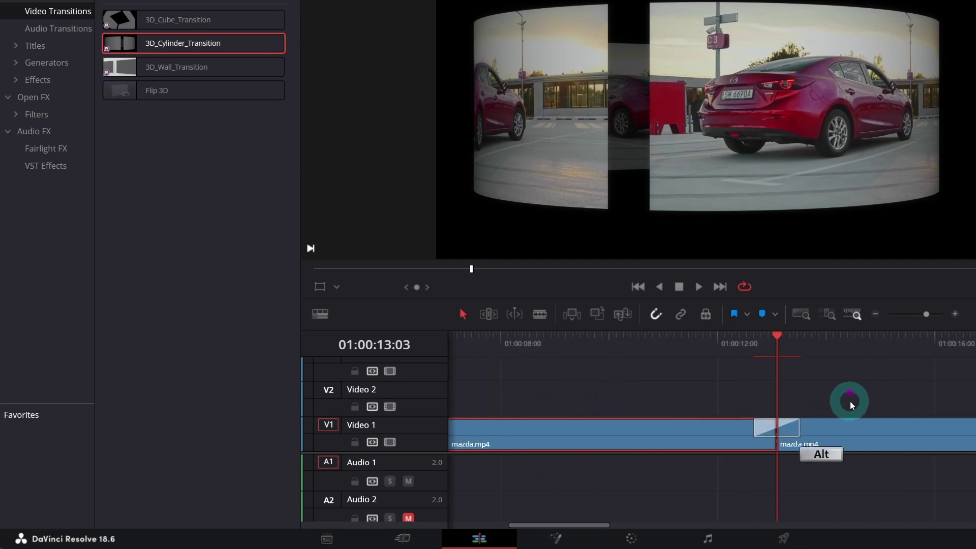
scroll(850, 401, up, 3)
Step: Set the cylinder transition's Camera_Settings scale to 2 and expand its Rotation settings
click(816, 427)
click(914, 25)
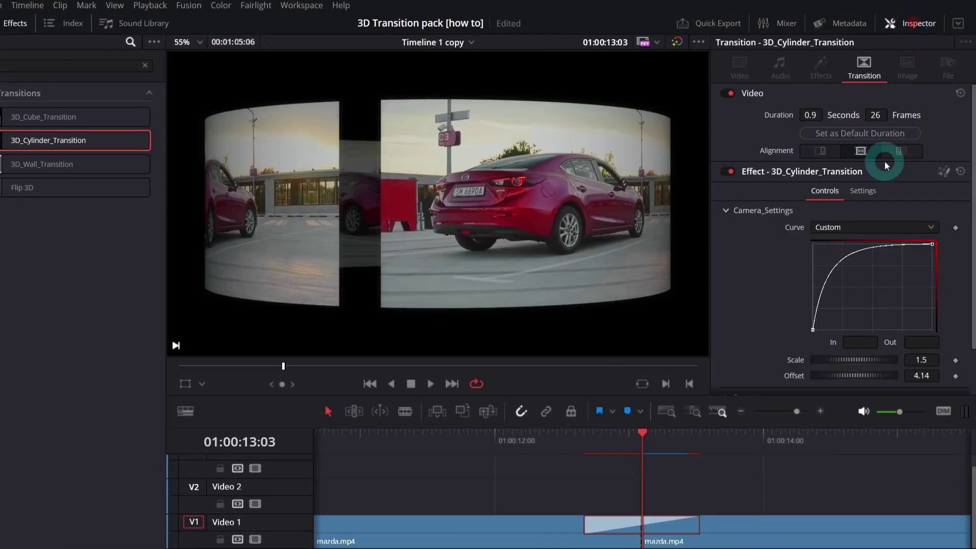
scroll(775, 265, down, 1)
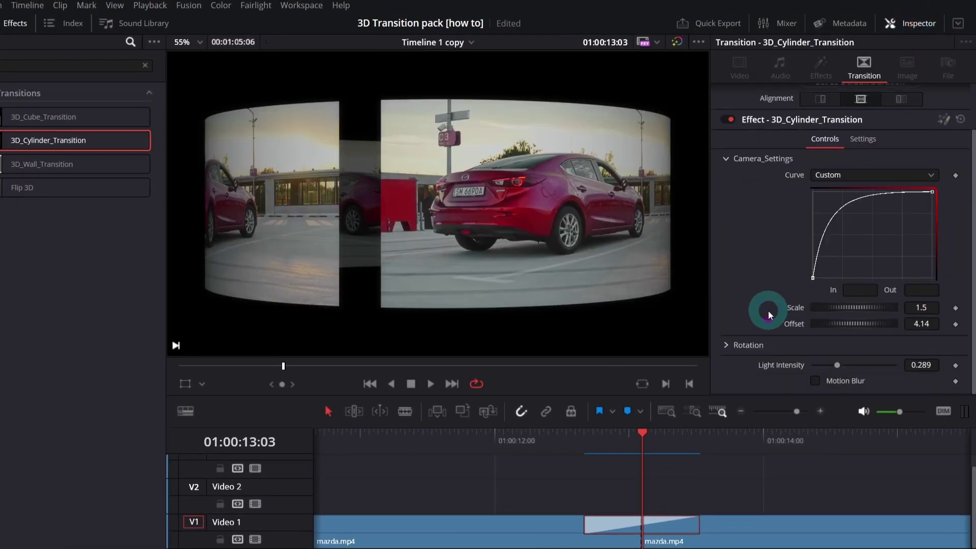
click(724, 346)
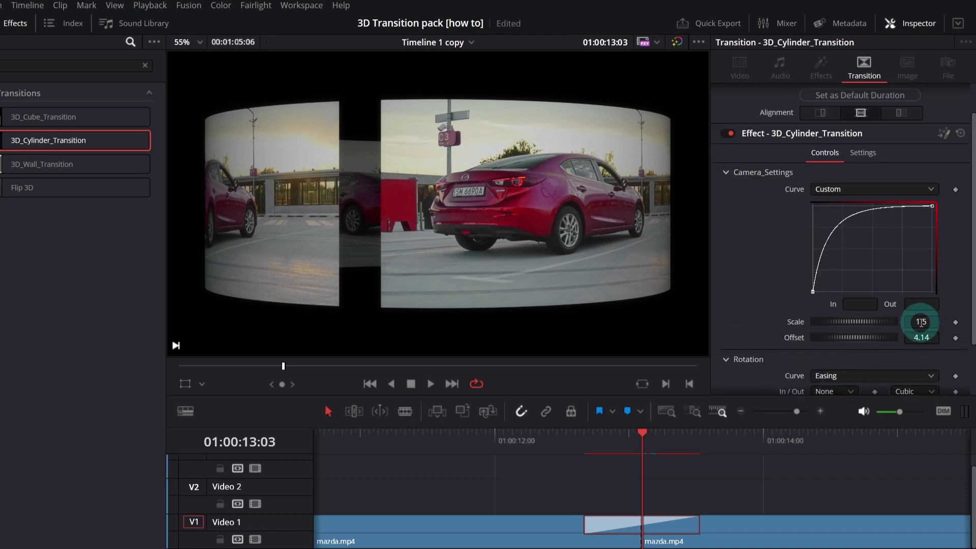
click(912, 322)
text(2)
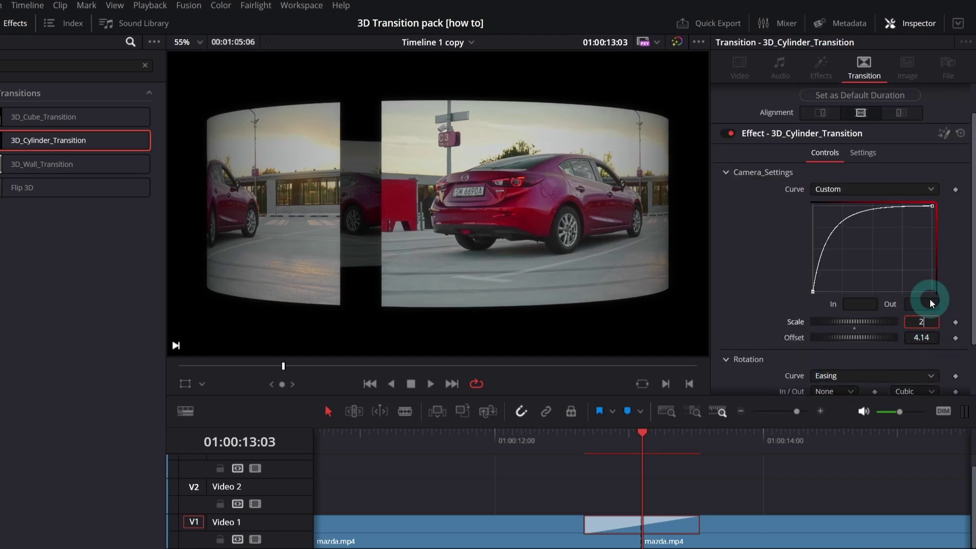
key(Tab)
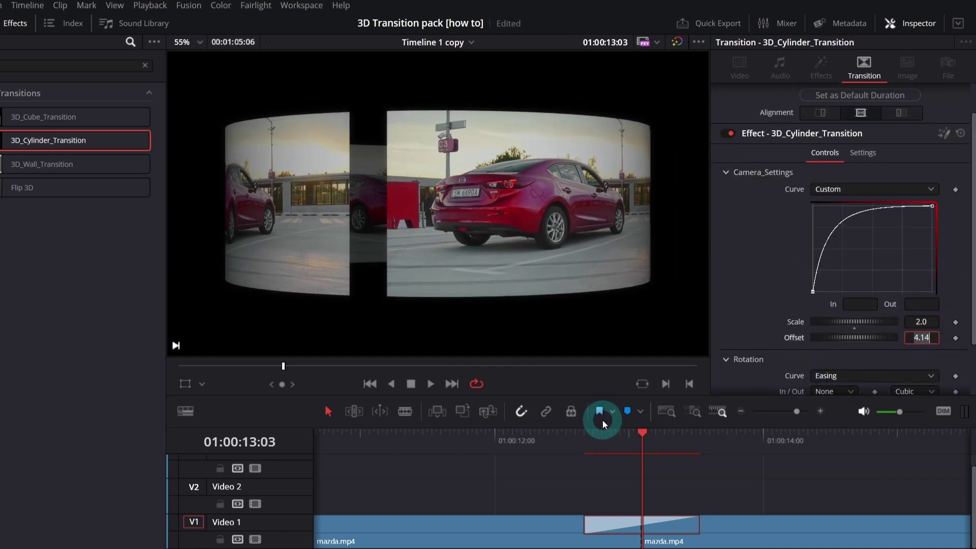
Step: Preview the cylinder transition and extend its duration to 64 frames
scroll(756, 325, down, 3)
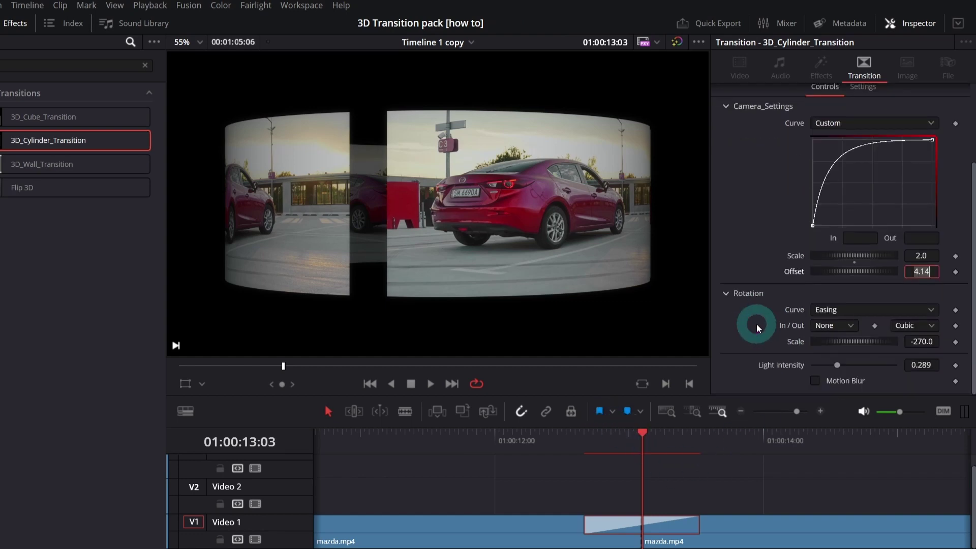
scroll(757, 325, up, 4)
click(685, 434)
key(space)
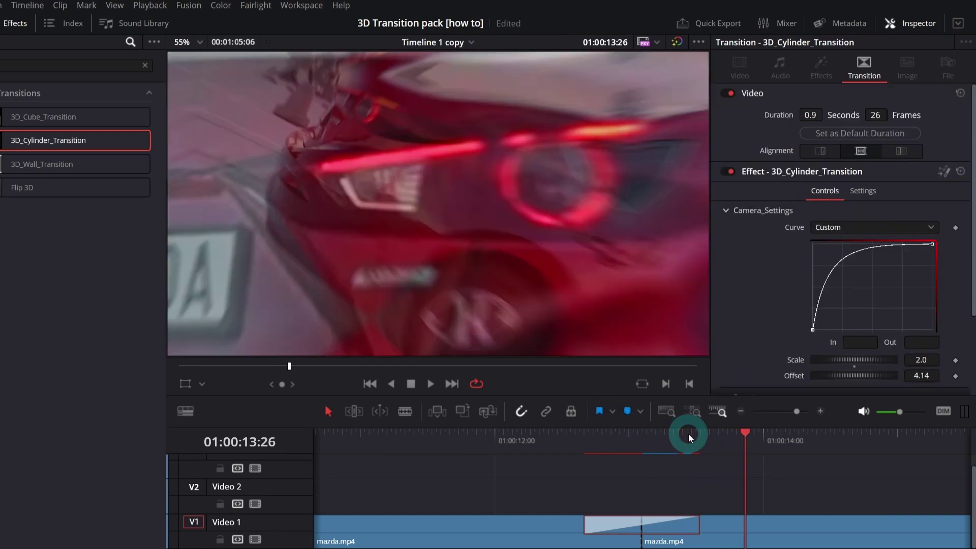
key(space)
click(692, 524)
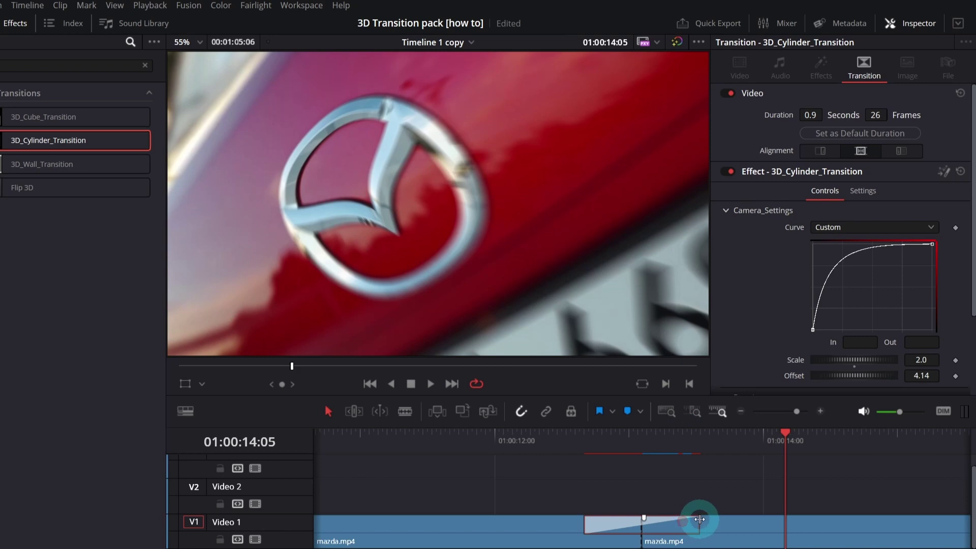
drag(700, 519, 781, 522)
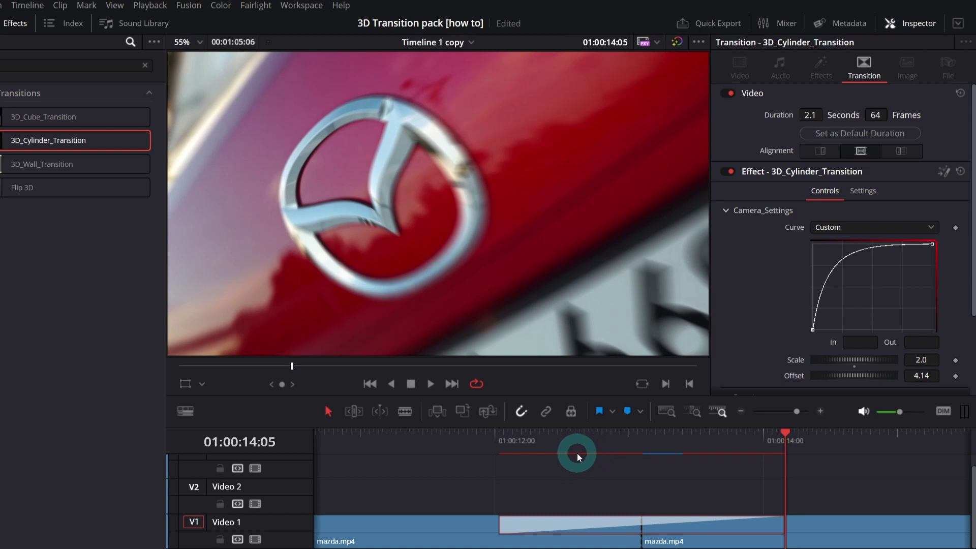
Step: Set the render cache to Smart and play back the cylinder transition from just before its start
click(145, 10)
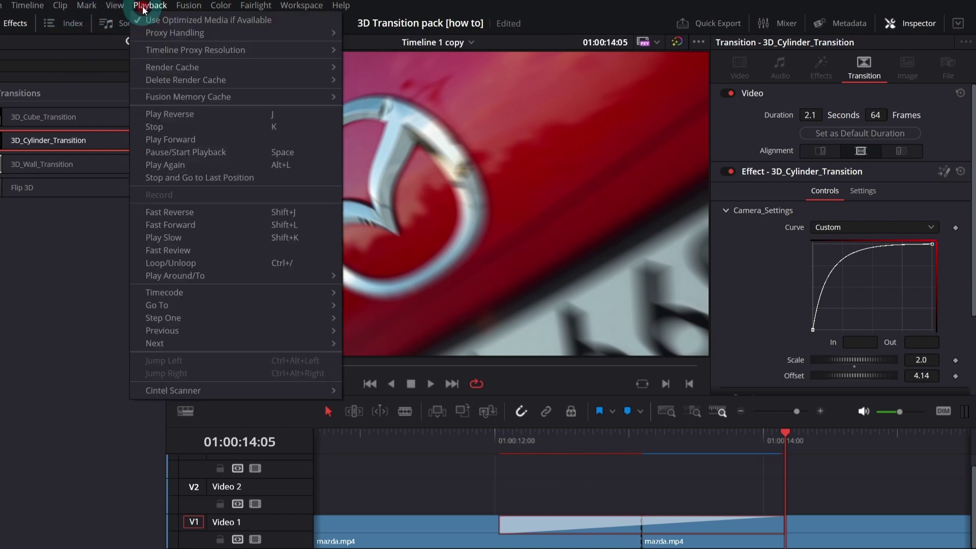
mouse_move(198, 65)
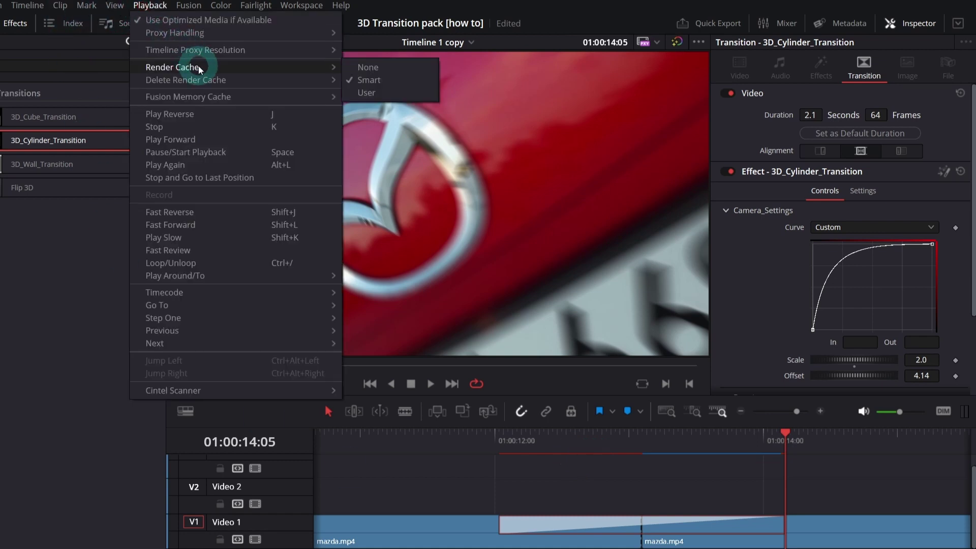
click(393, 77)
click(477, 444)
key(space)
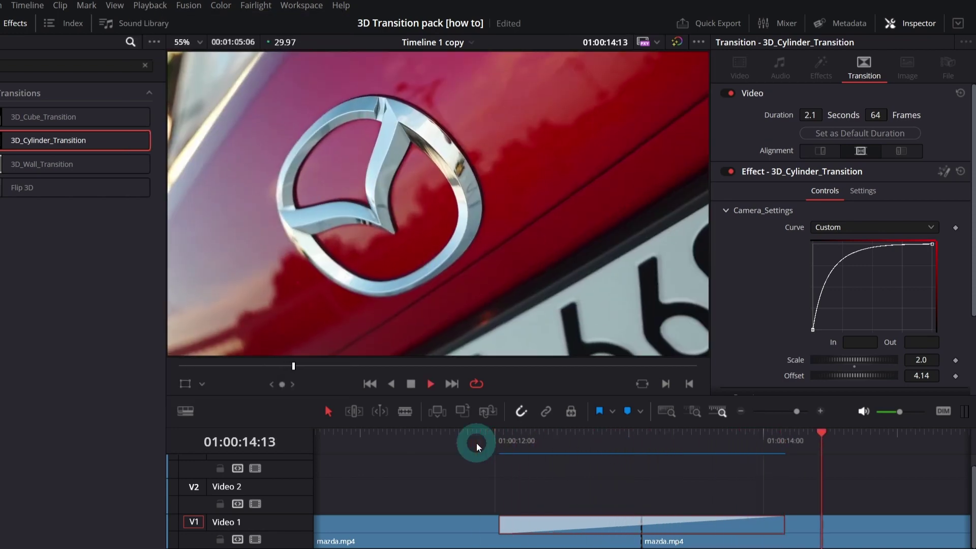
Step: Shorten the cylinder transition to 58 frames and play it back
drag(785, 524, 769, 524)
click(492, 441)
key(space)
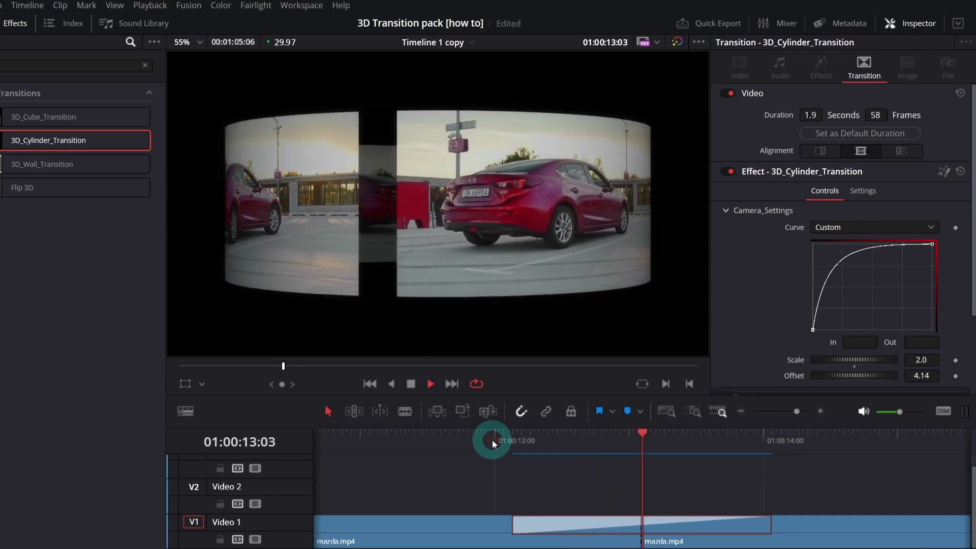
click(492, 440)
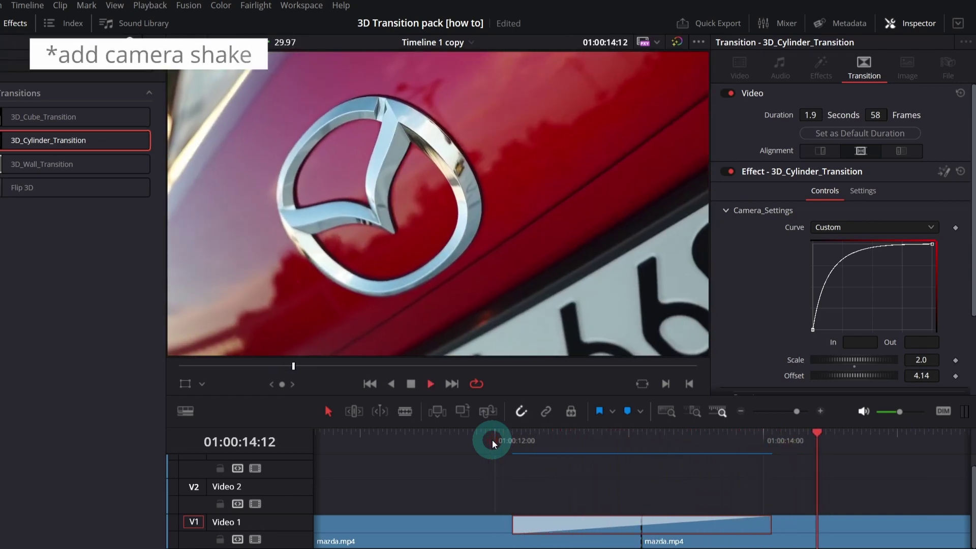
key(space)
Step: Combine both mazda.mp4 clips and their transition into a new compound clip with the default name
click(671, 411)
drag(407, 498, 464, 532)
right_click(486, 529)
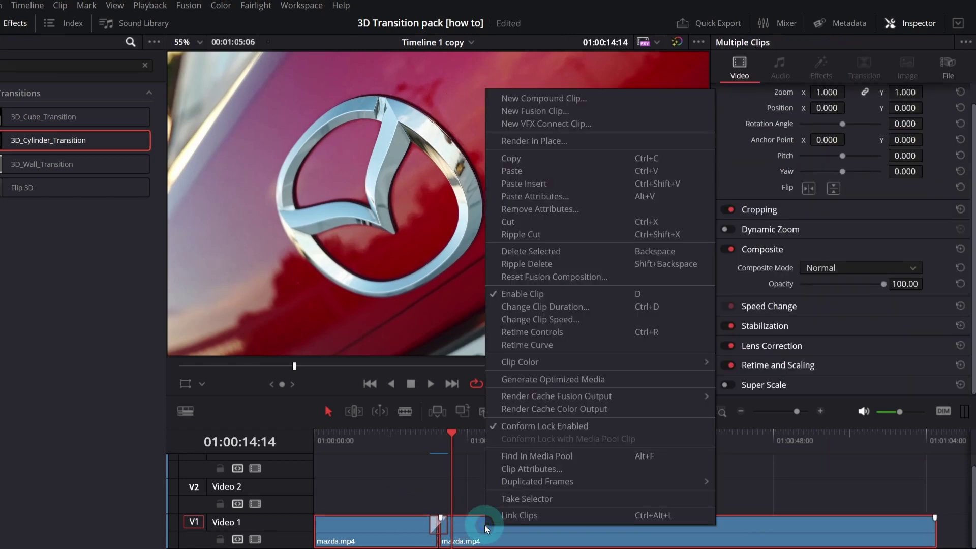
click(545, 98)
click(509, 366)
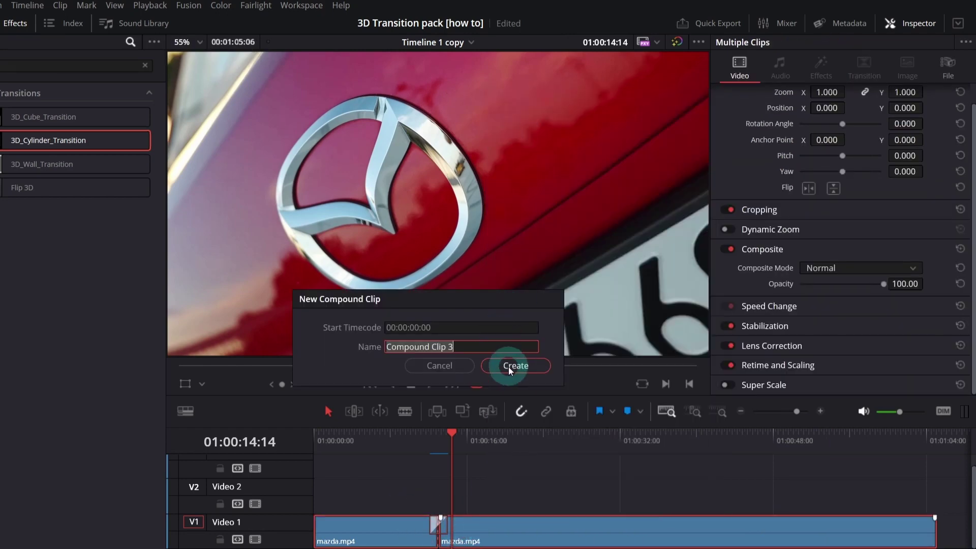
Step: Split the compound clip at 01:00:14:02, near the end of the cylinder transition
click(667, 525)
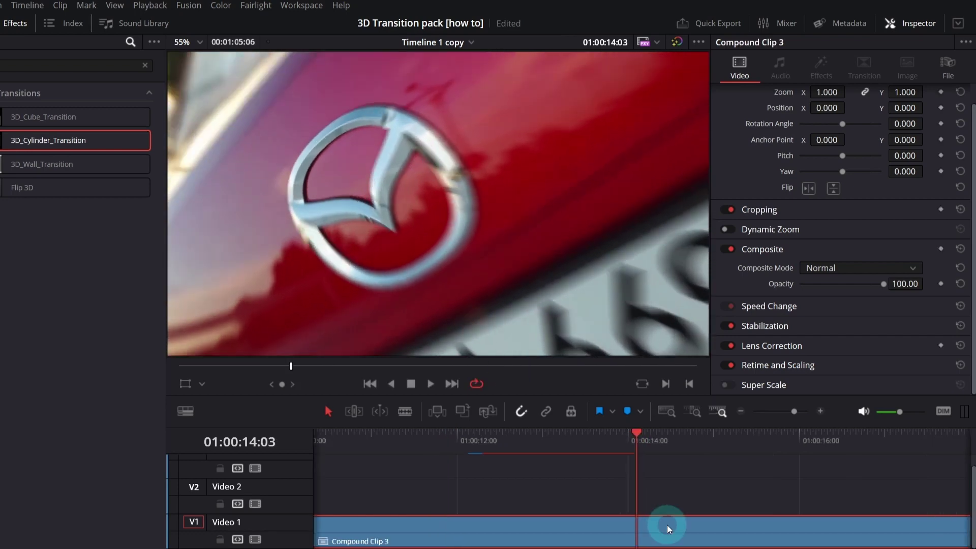
key(Left)
key(ctrl+b)
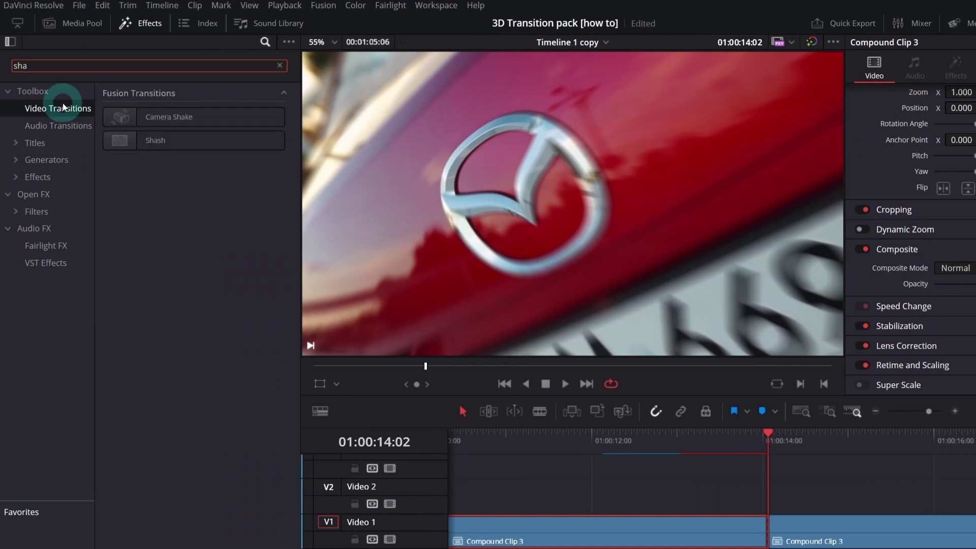
Step: Apply the Camera Shake transition to the compound clip's cut, aligned to start at the cut and lasting 6 frames
drag(144, 116, 789, 518)
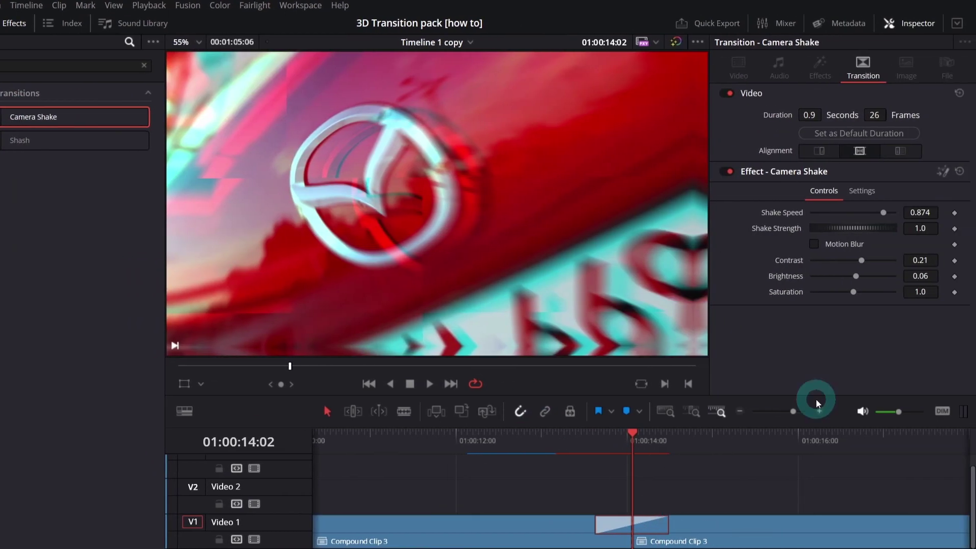
double_click(874, 114)
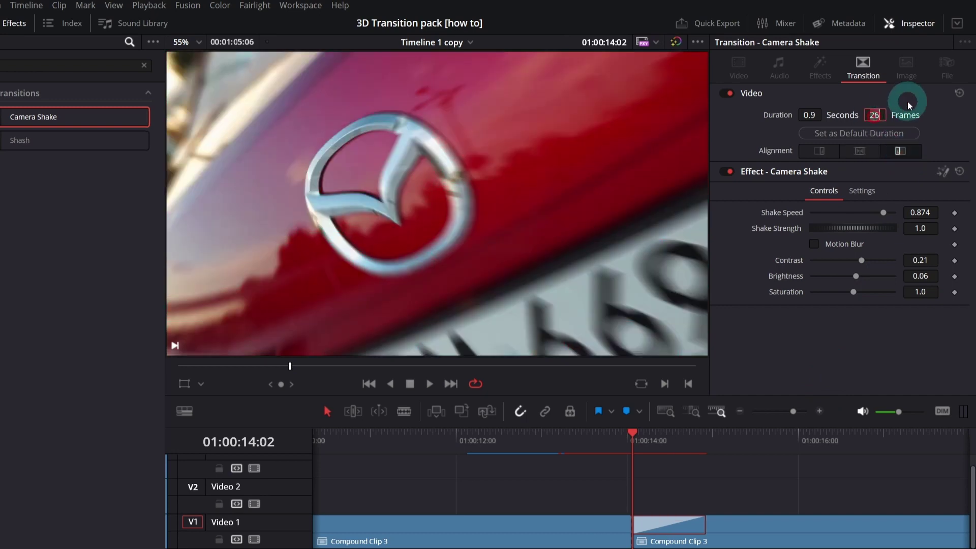
text(6)
key(Return)
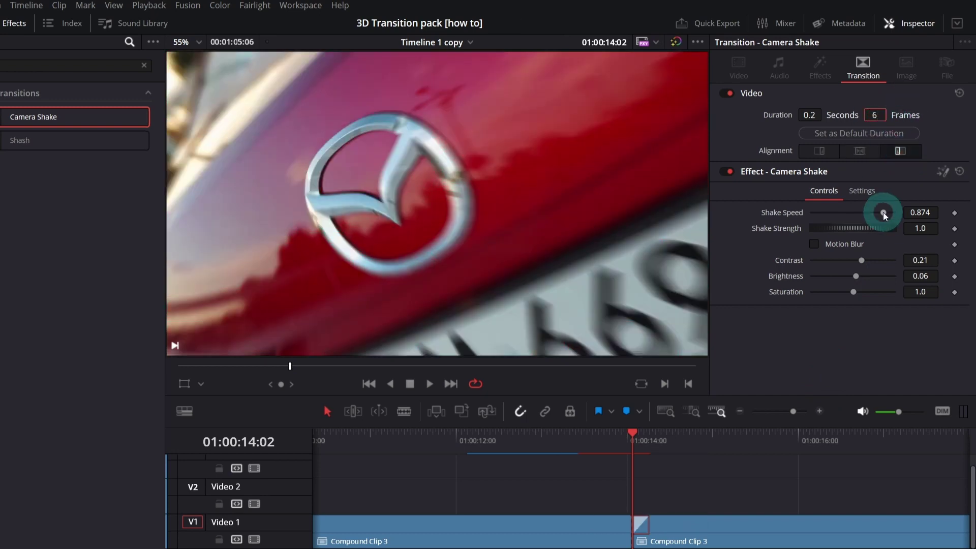
Step: Set the Camera Shake's speed to 1.0, strength to 0.4 and contrast to 0.542, and play back the combined transition
drag(883, 212, 903, 212)
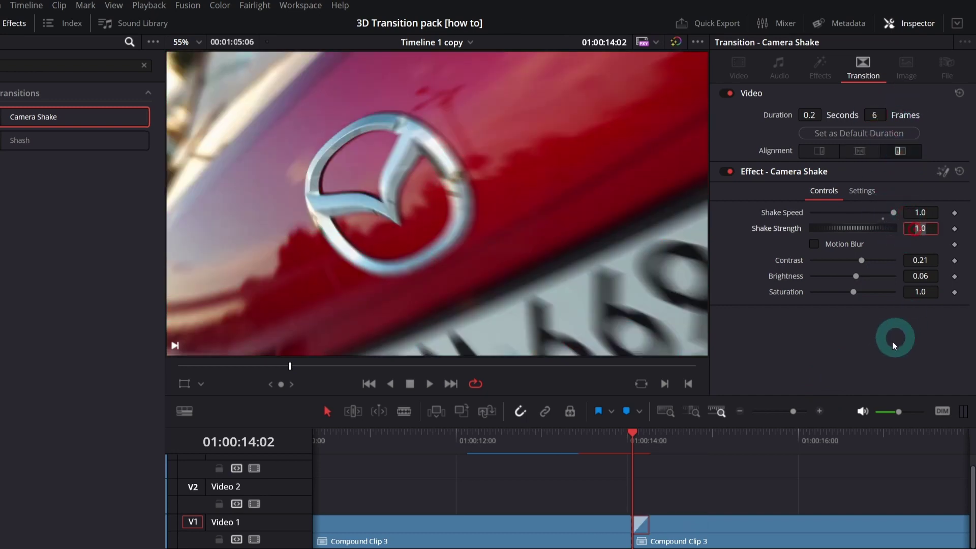
text(0.)
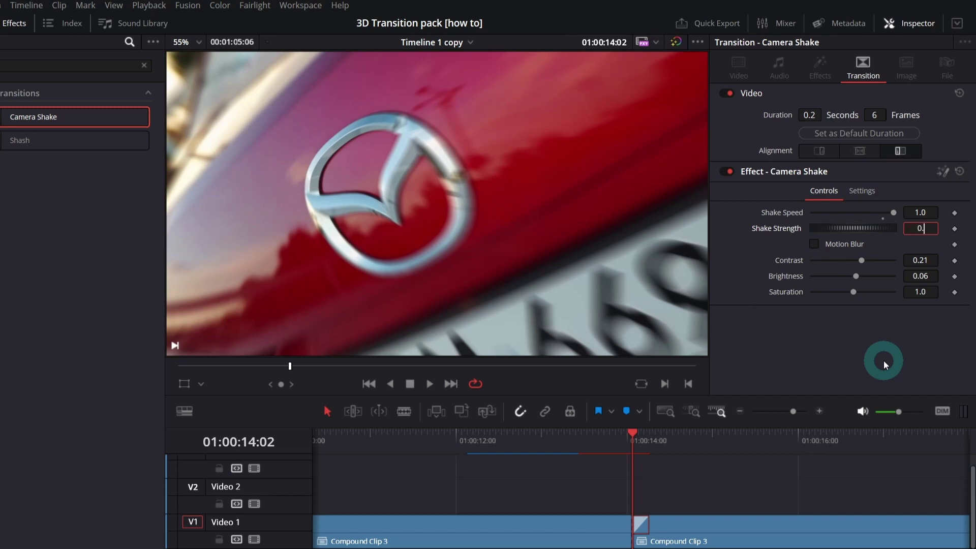
text(4)
drag(920, 260, 959, 257)
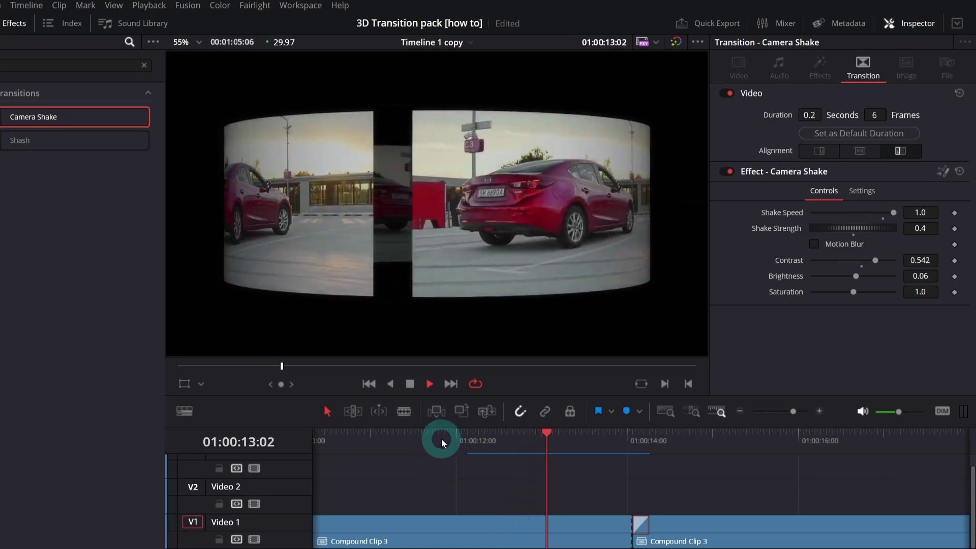
click(469, 442)
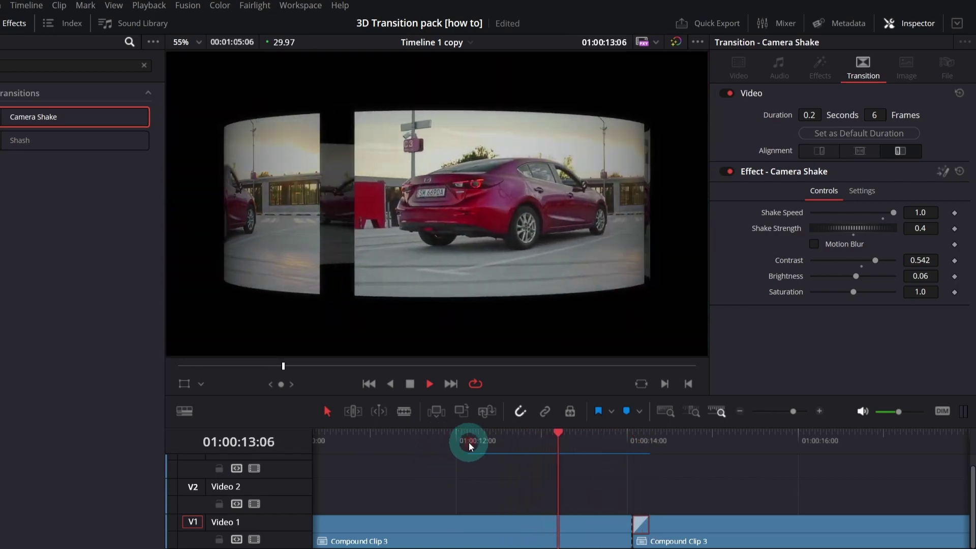
Step: Split the compound clip at 01:00:17:12 and apply the 3D Wall transition centered on the cut, lasting 100 frames
click(459, 532)
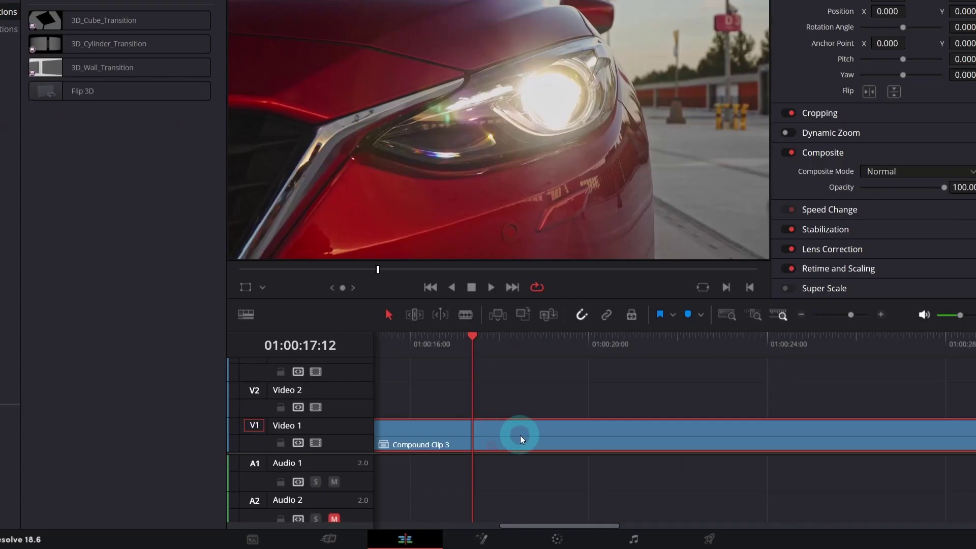
key(ctrl)
key(ctrl+b)
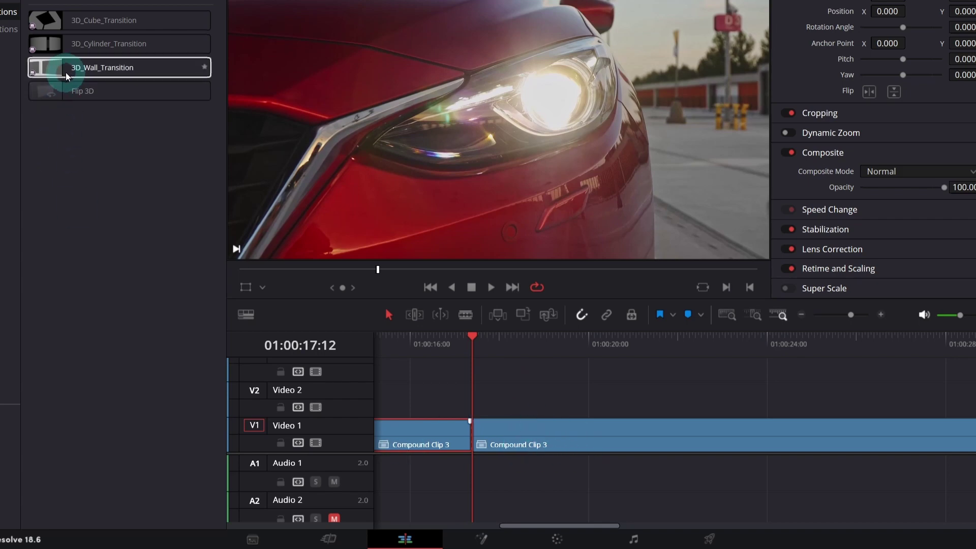
drag(48, 68, 546, 443)
click(786, 114)
Step: Set the camera scale of the wall transition to 2.0
drag(925, 260, 975, 259)
click(469, 347)
click(925, 259)
text(1.71)
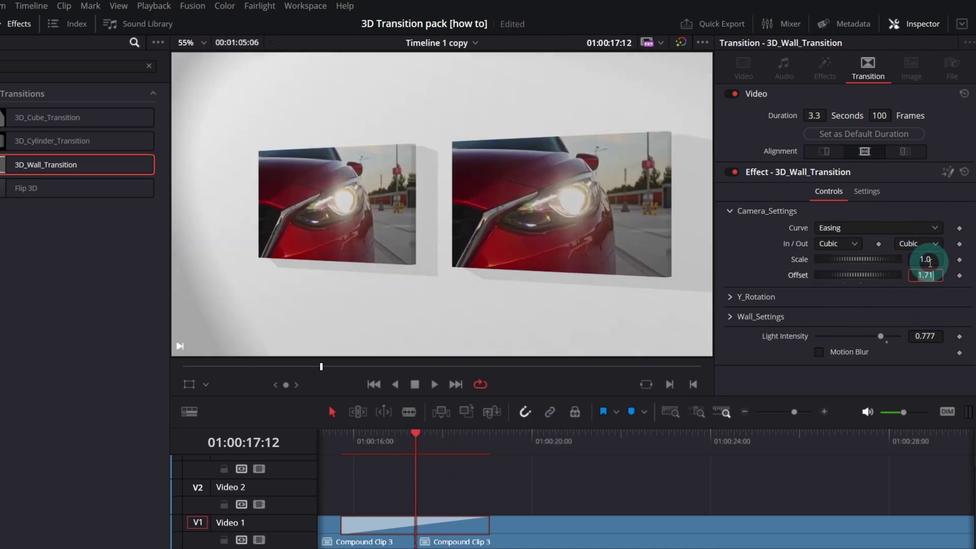
click(923, 259)
text(3)
key(Tab)
click(924, 260)
text(2)
key(Tab)
click(853, 229)
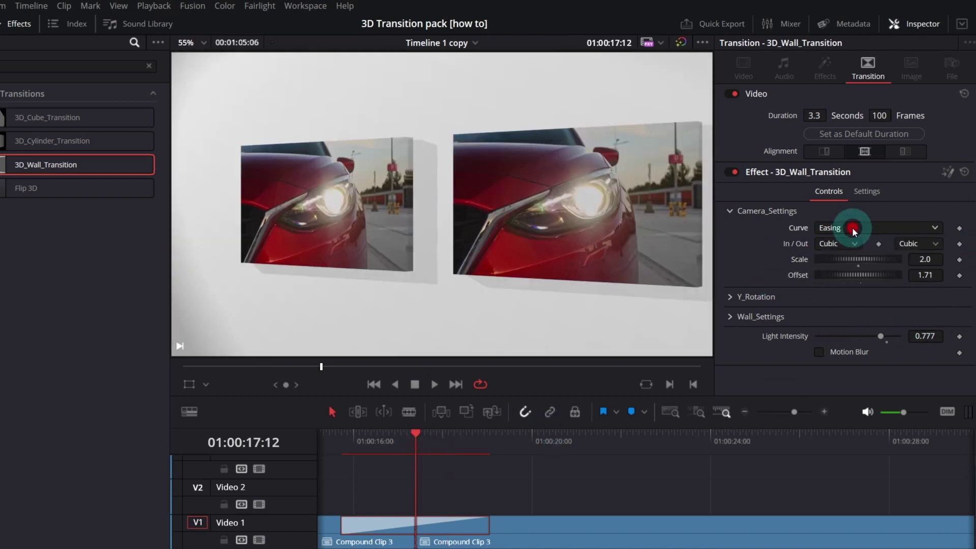
Step: Set the wall transition's Y rotation scale to 50
click(730, 298)
click(926, 310)
text(10)
key(Tab)
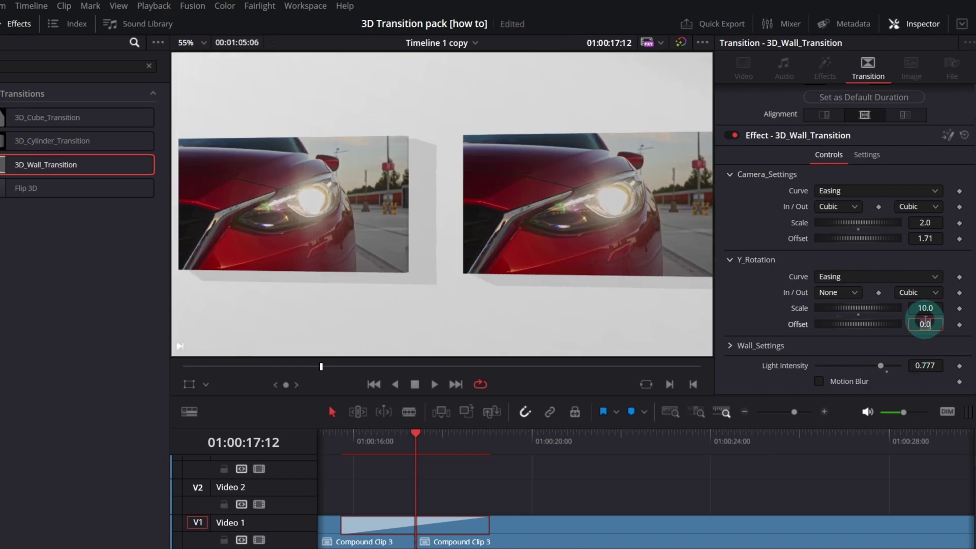
click(914, 307)
text(50)
key(Tab)
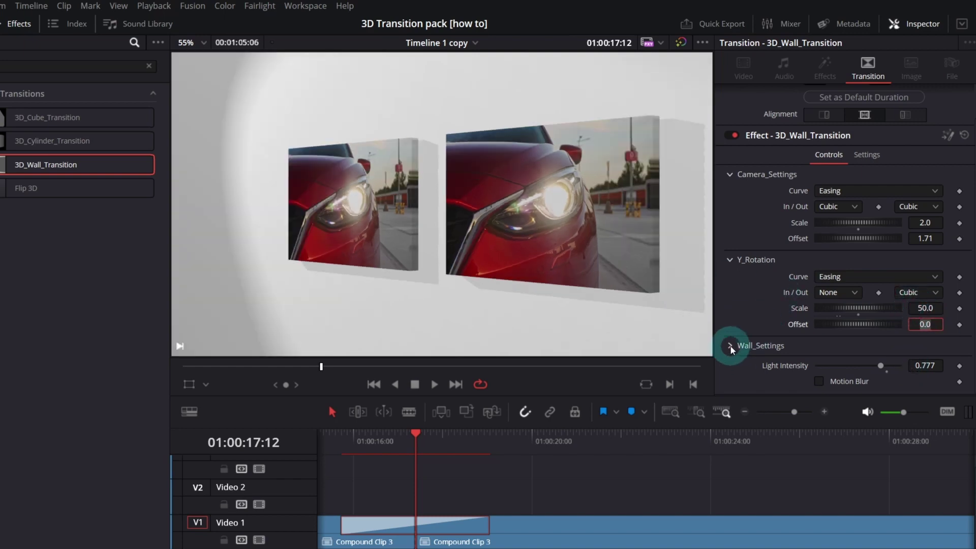
Step: Show the wall gradient's Fusion Overlay in the viewer and move the gradient's start point to about X 1.076, Y 1.091
click(730, 346)
scroll(762, 282, down, 2)
scroll(771, 332, down, 4)
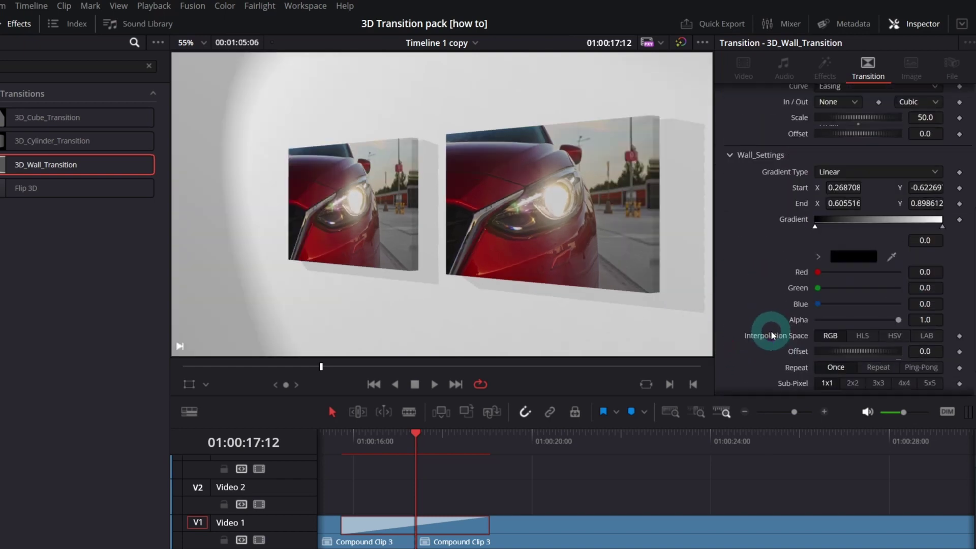
scroll(771, 331, down, 2)
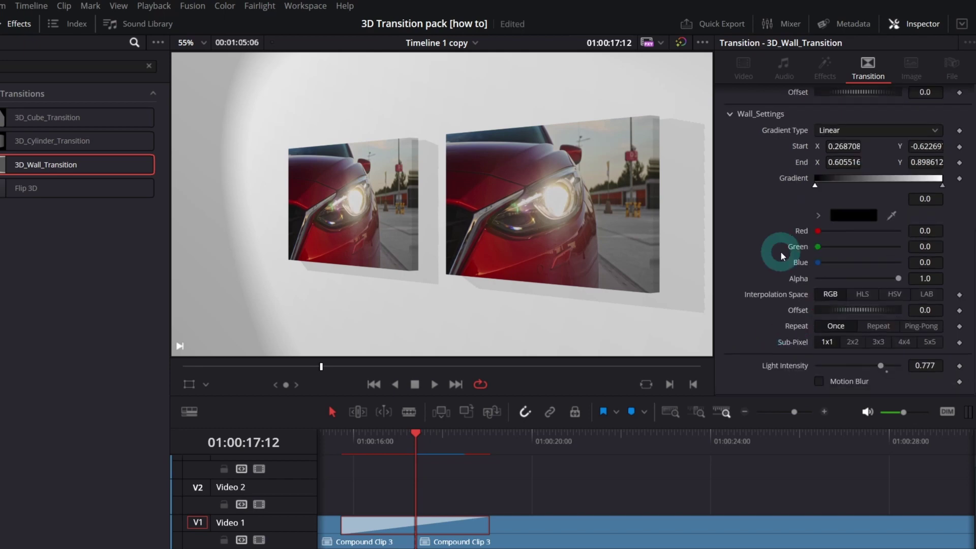
click(206, 385)
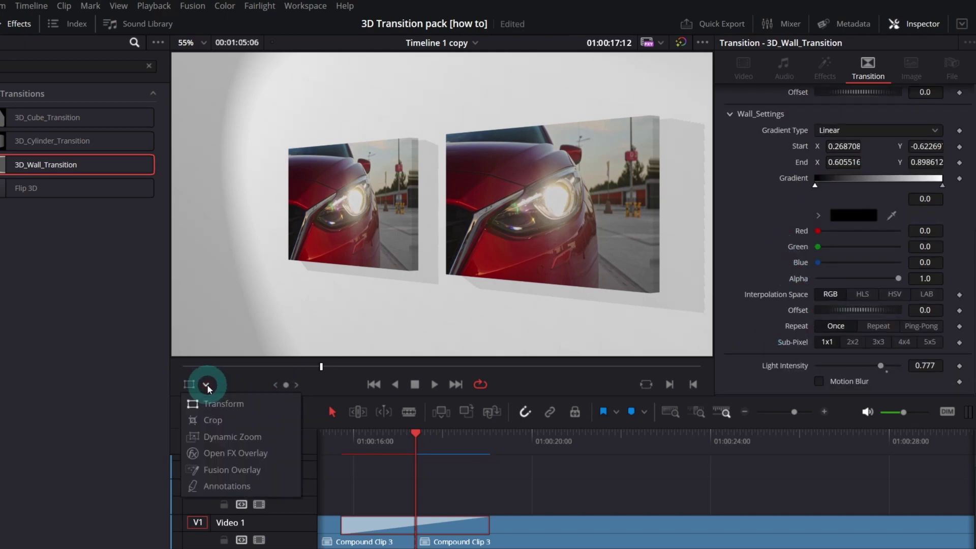
click(203, 469)
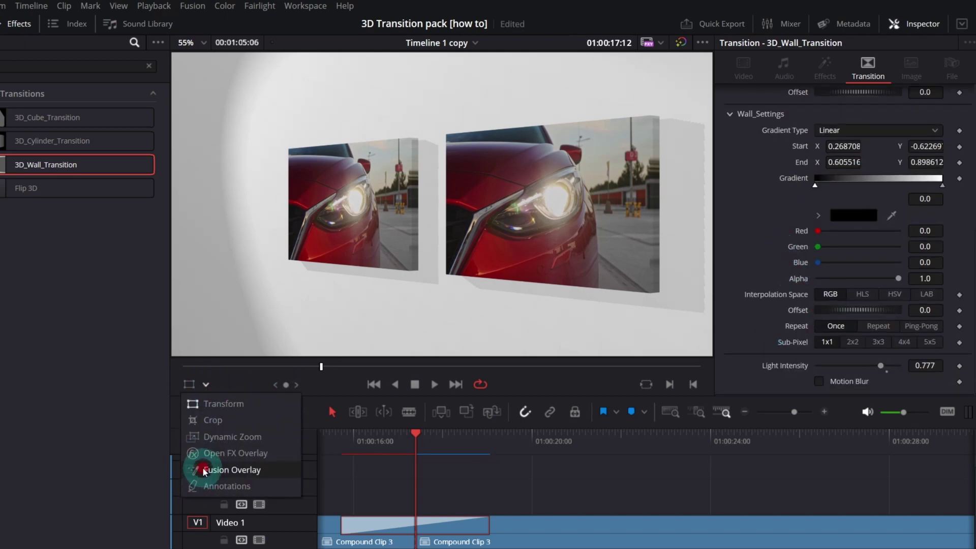
scroll(485, 205, down, 4)
drag(404, 310, 623, 163)
Step: Change the black start color of the wall gradient to orange
click(849, 215)
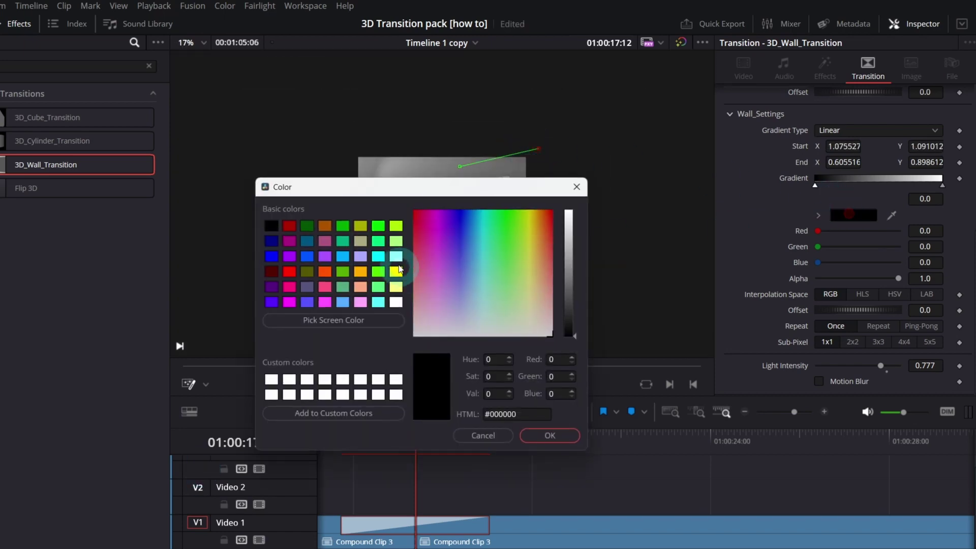
click(290, 256)
click(360, 271)
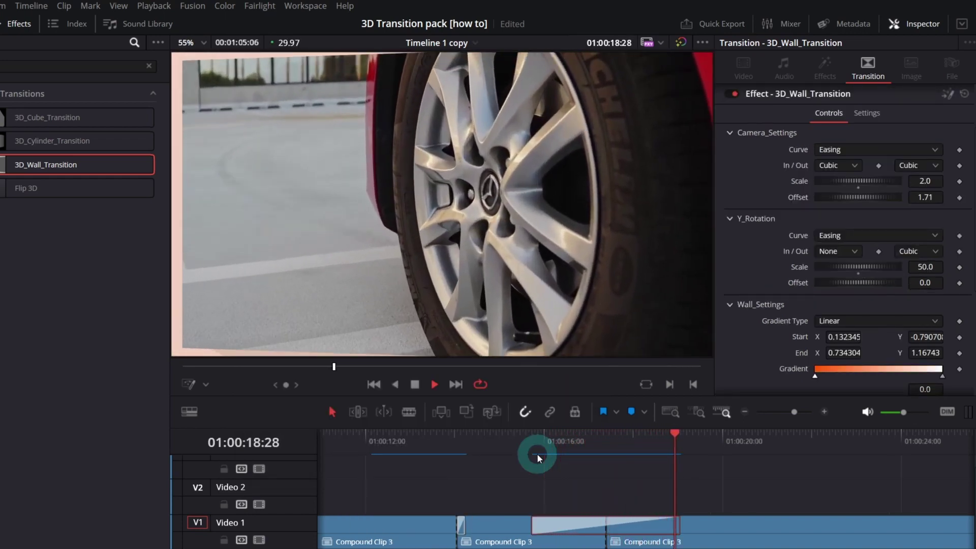
Step: Play back the wall transition from its beginning to review the orange wall and camera move
click(795, 431)
key(Up)
key(Up)
key(Up)
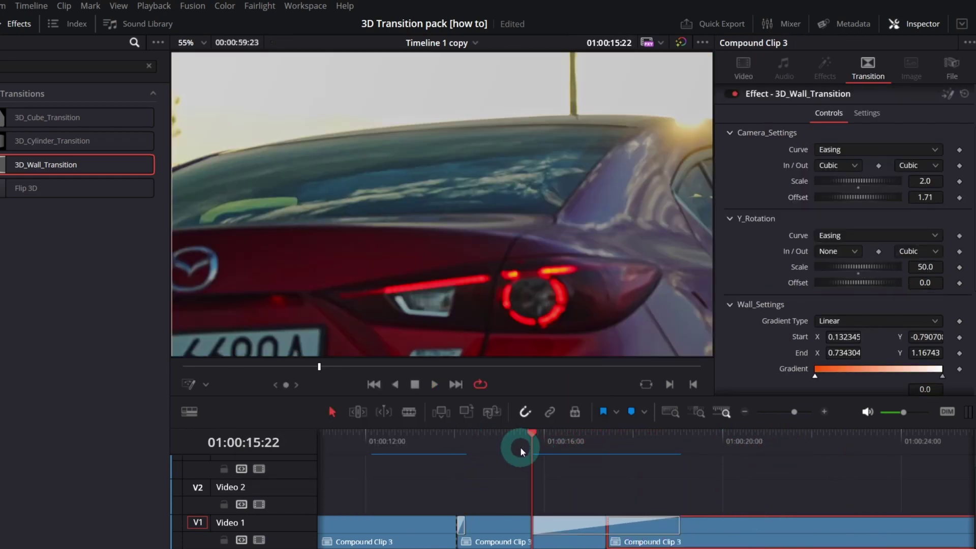
key(space)
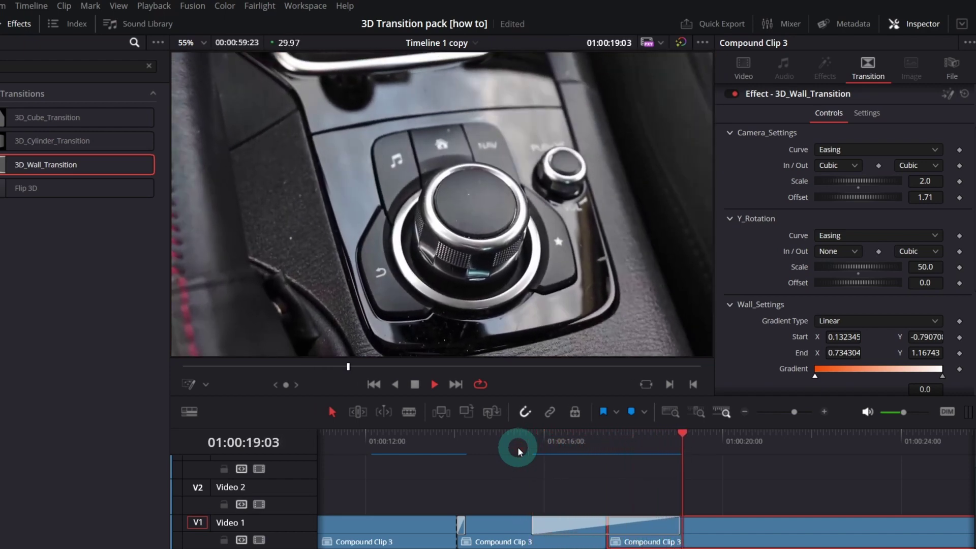
key(space)
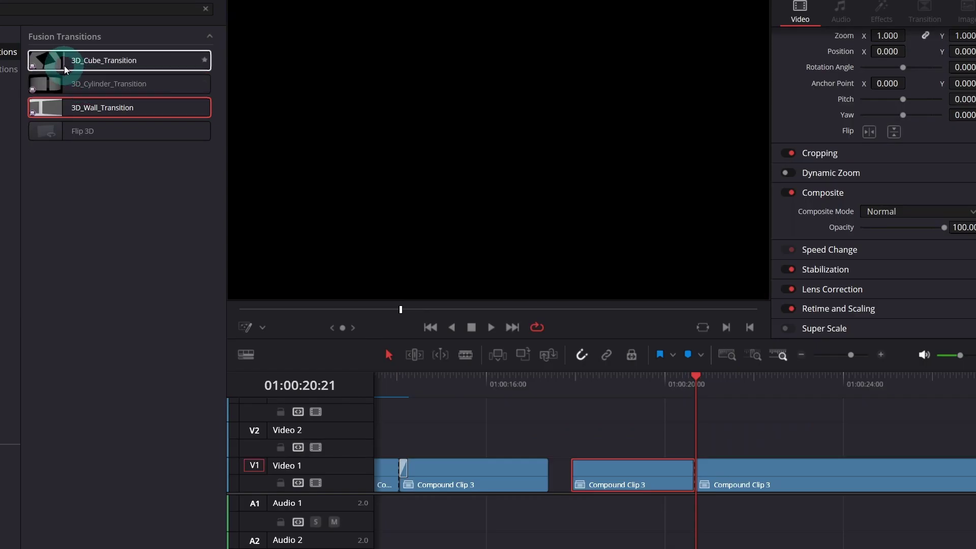
Step: Apply the 3D Cube transition to the compound clip's cut at 01:00:20:21 and set its camera scale to 2.0
drag(65, 70, 697, 484)
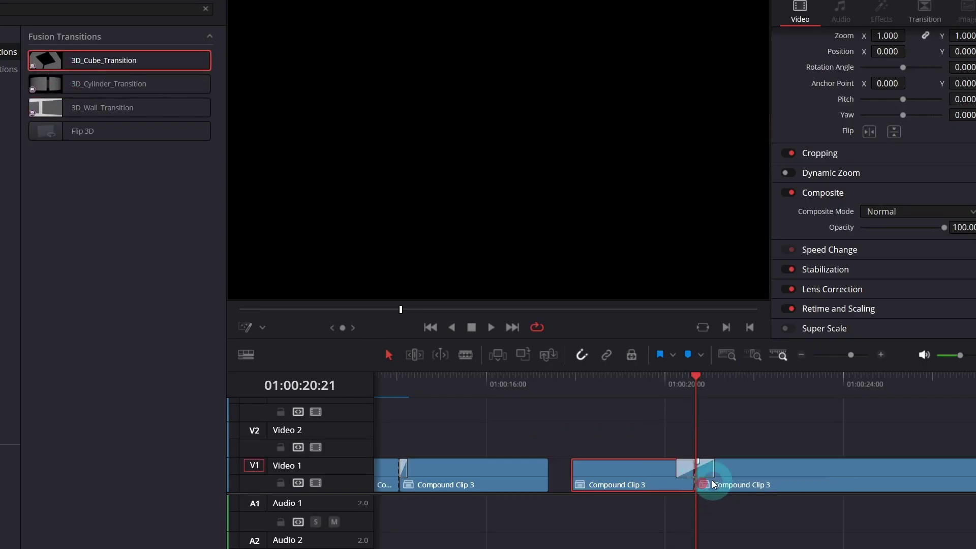
click(726, 382)
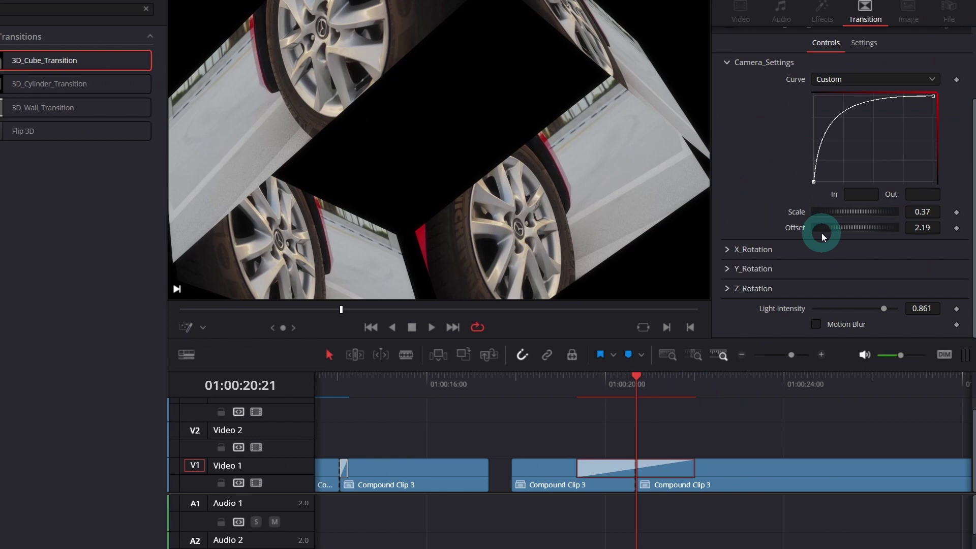
click(782, 280)
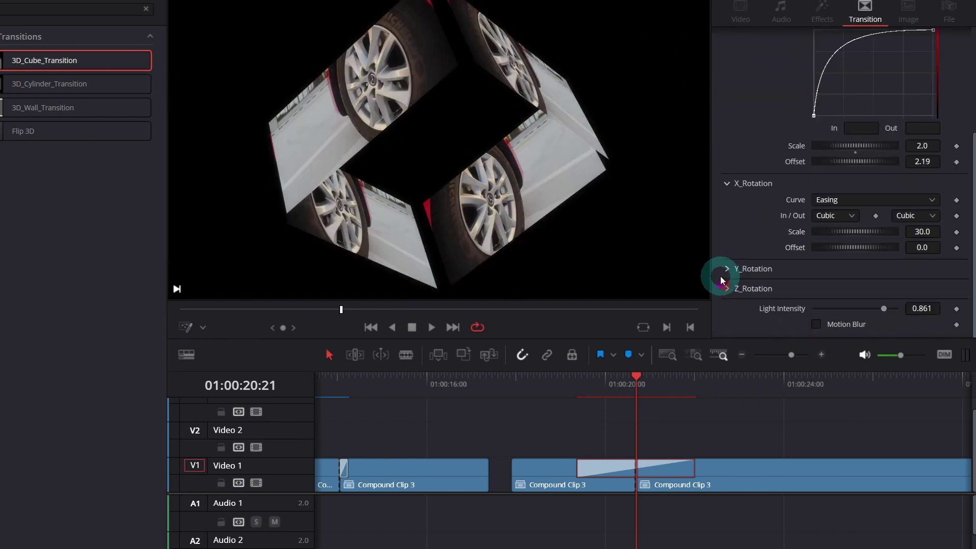
click(727, 273)
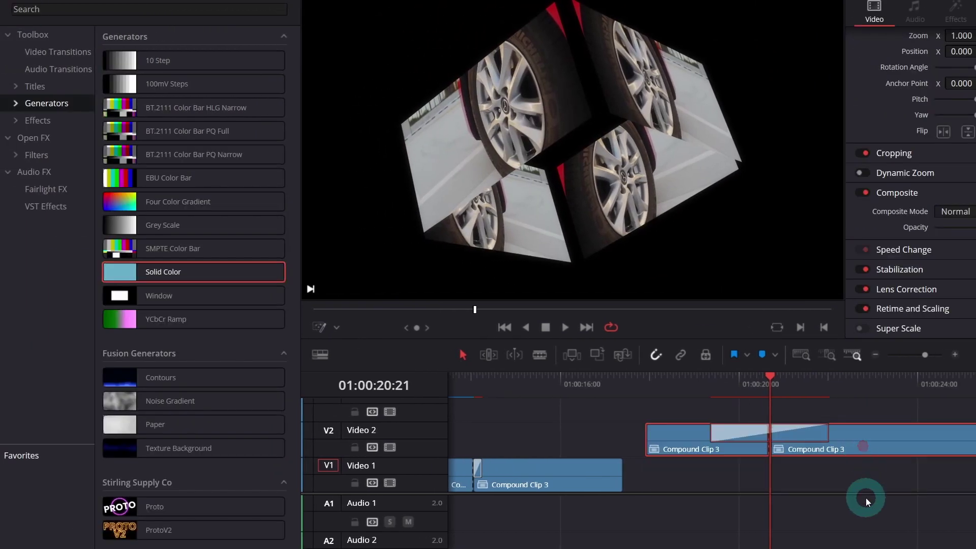
Step: Place a white Solid Color generator on Video 1 beneath the cube transition and play back the result
drag(162, 272, 763, 491)
click(905, 40)
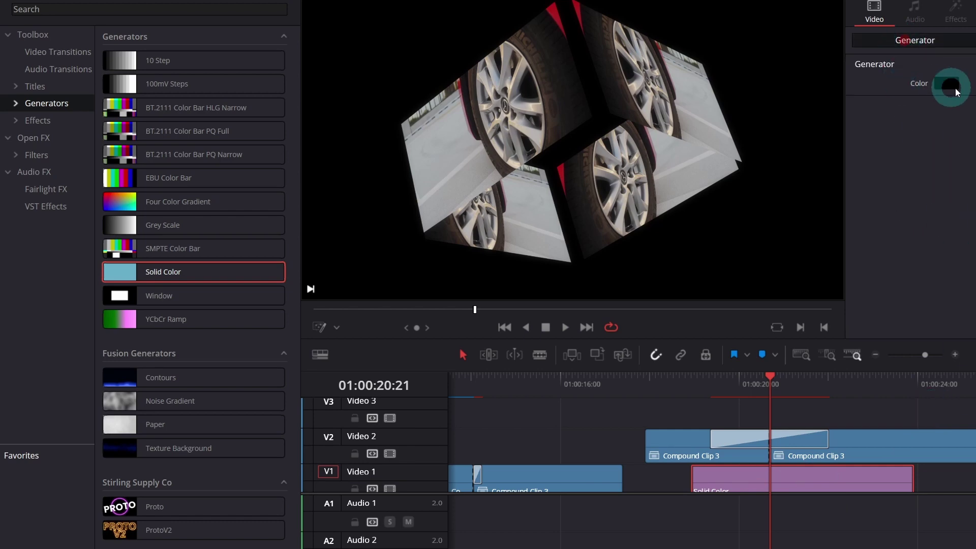
click(950, 85)
click(519, 248)
click(696, 378)
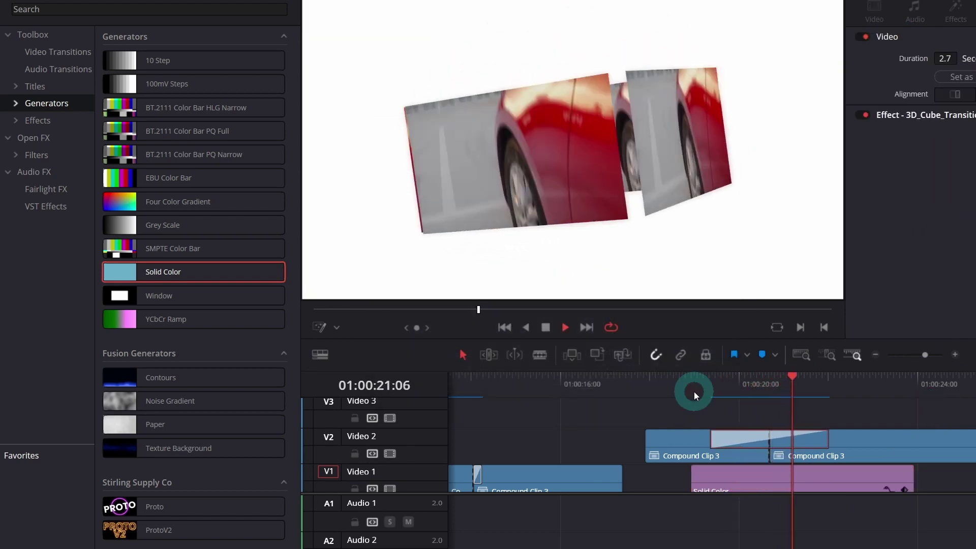
Step: Replace the Solid Color generator on Video 1 with a duplicate of the Video 2 compound clips and their cube transition
click(779, 476)
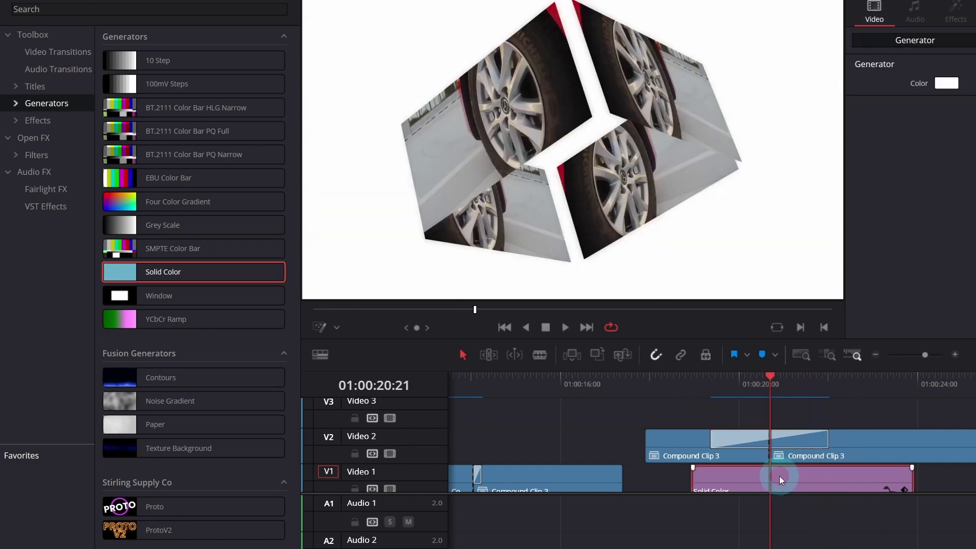
key(BackSpace)
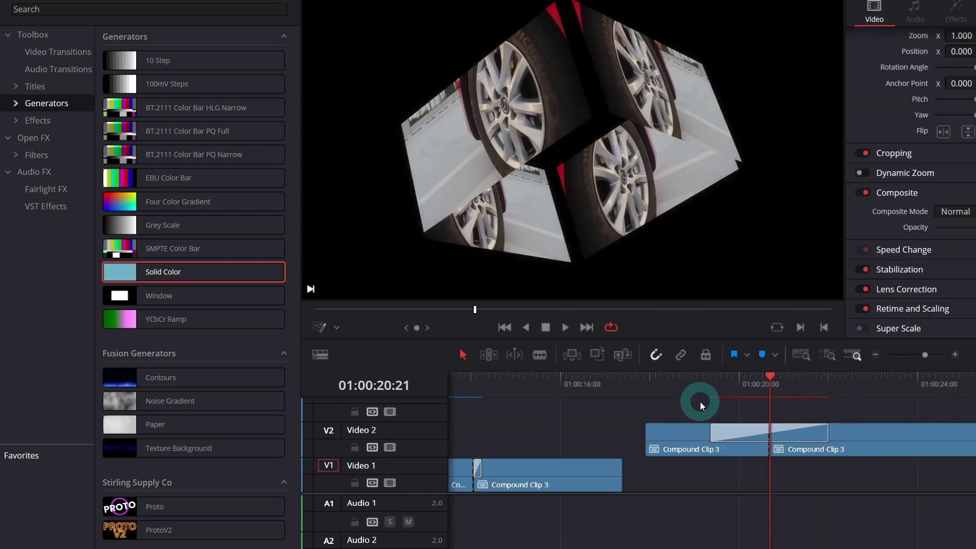
drag(700, 405, 823, 482)
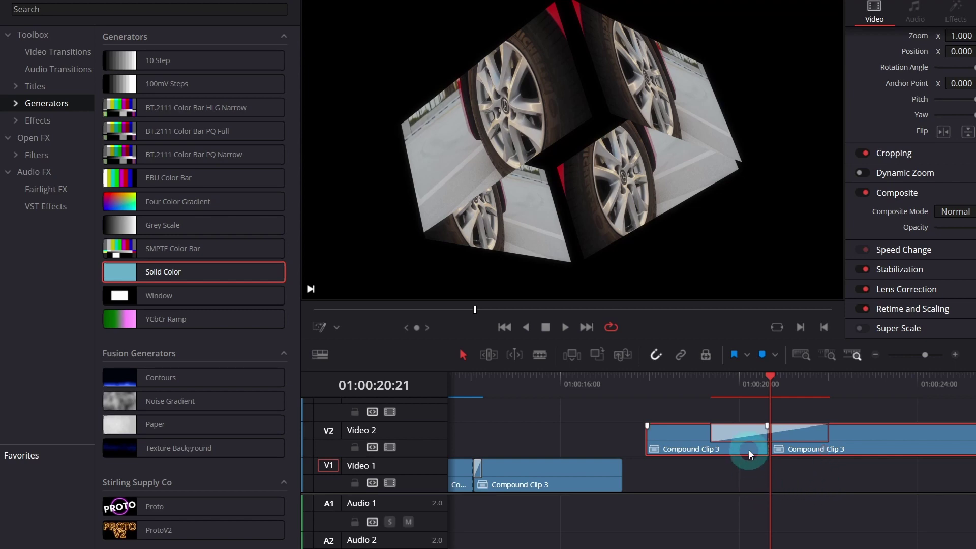
drag(749, 450, 747, 464)
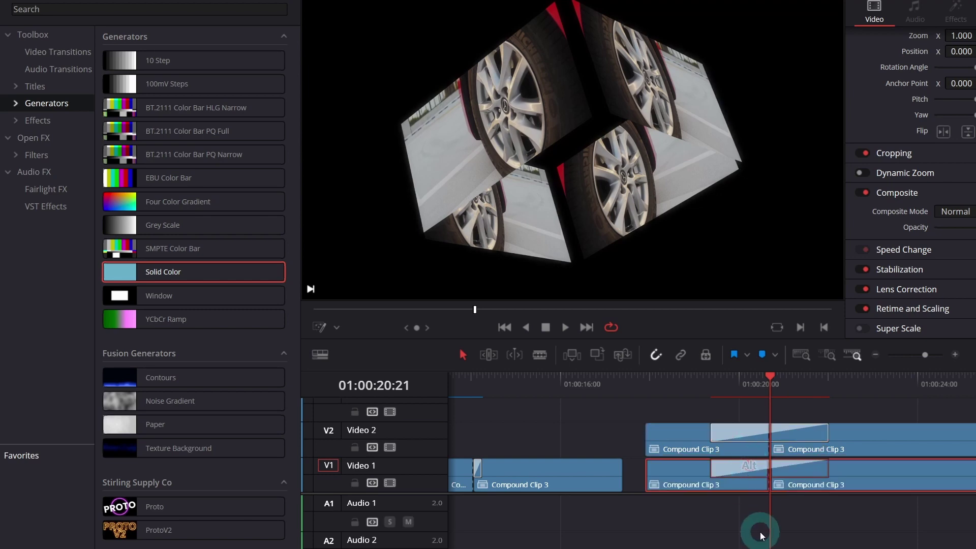
Step: Set the Video 1 cube transition's camera scale to -0.808 and its X rotation scale to 5.0
click(744, 466)
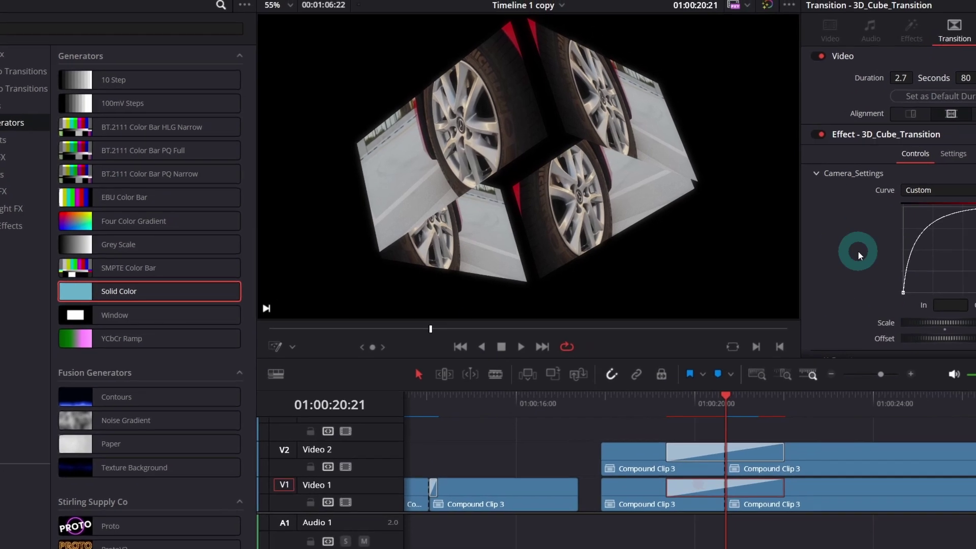
scroll(915, 228, down, 5)
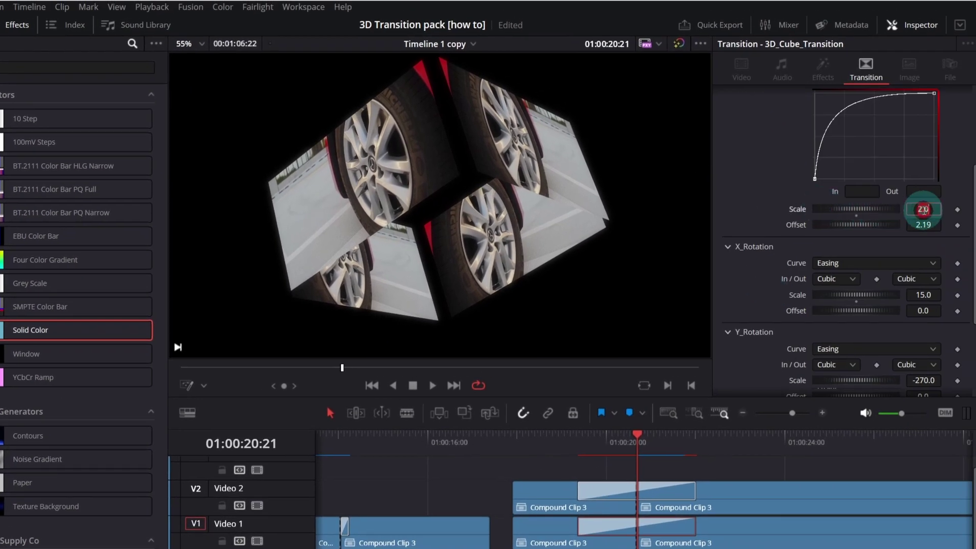
text(0.5)
key(Tab)
drag(924, 209, 720, 344)
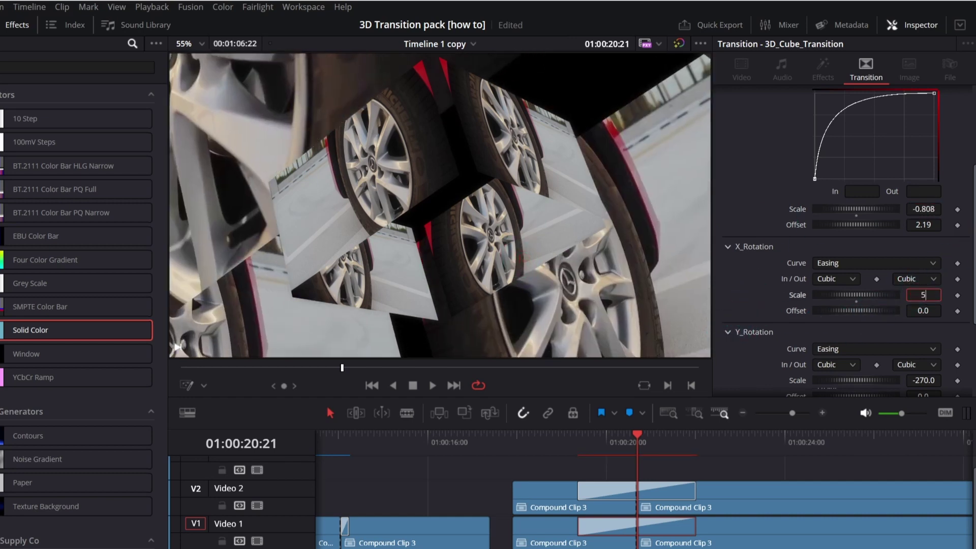
key(Tab)
Step: Enable motion blur at quality 10 on the Video 1 cube transition, set its Y rotation scale to -540.0, and play it back
scroll(781, 300, down, 4)
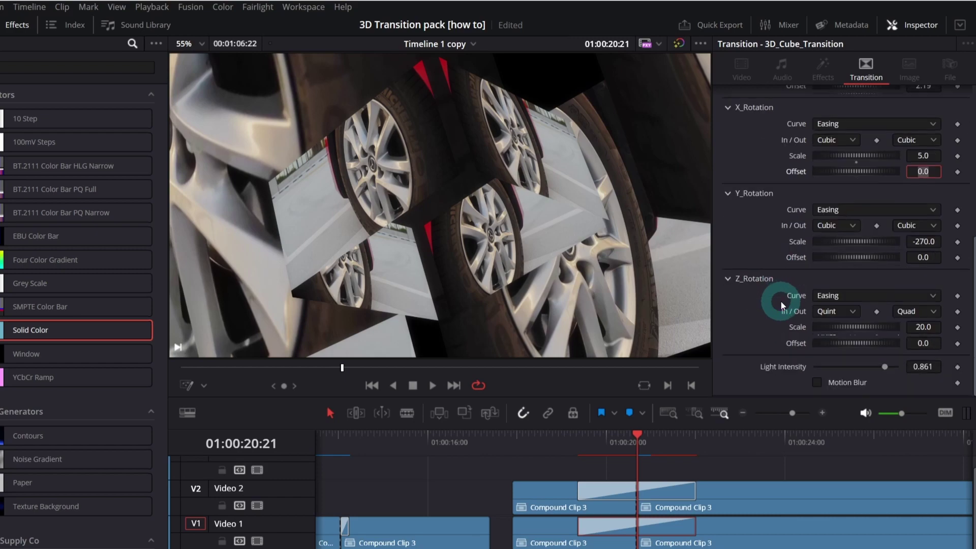
scroll(809, 371, down, 1)
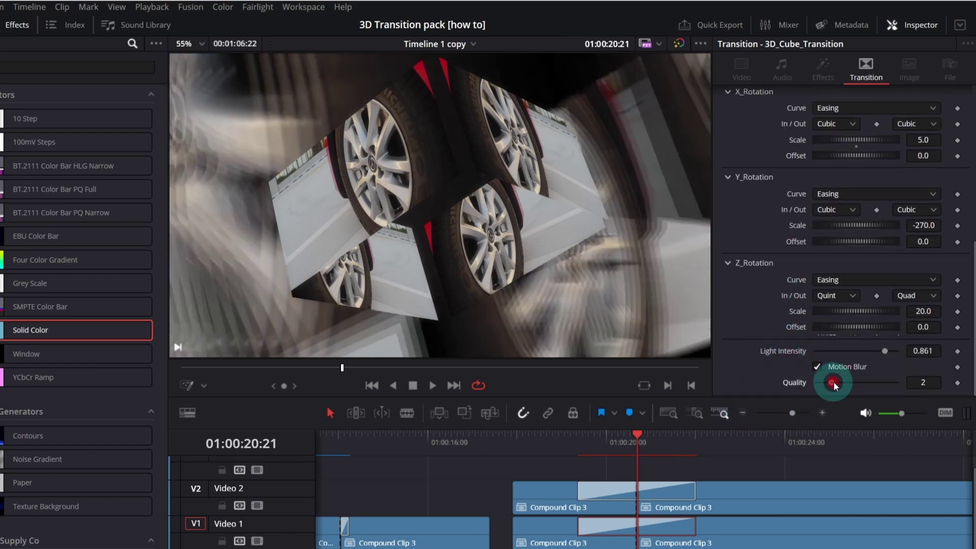
click(567, 442)
key(space)
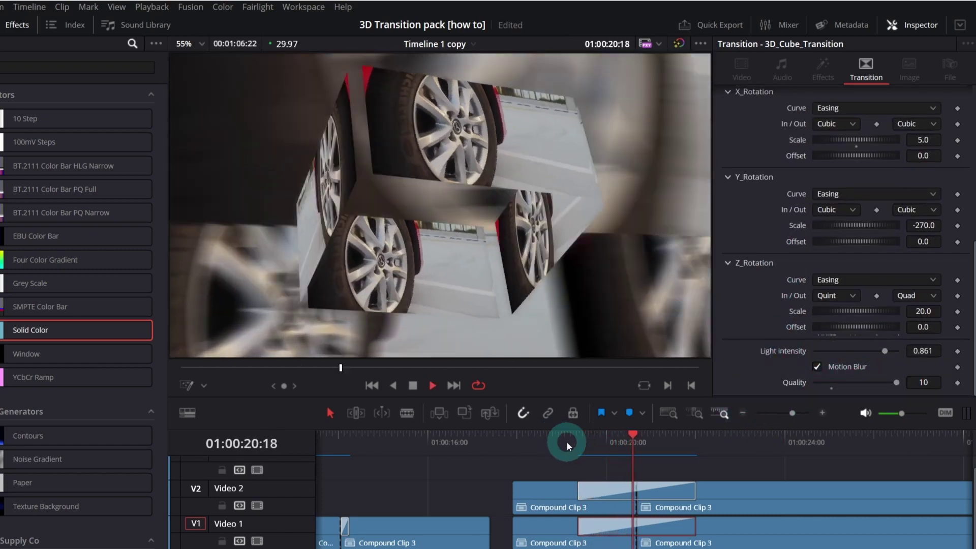
click(565, 443)
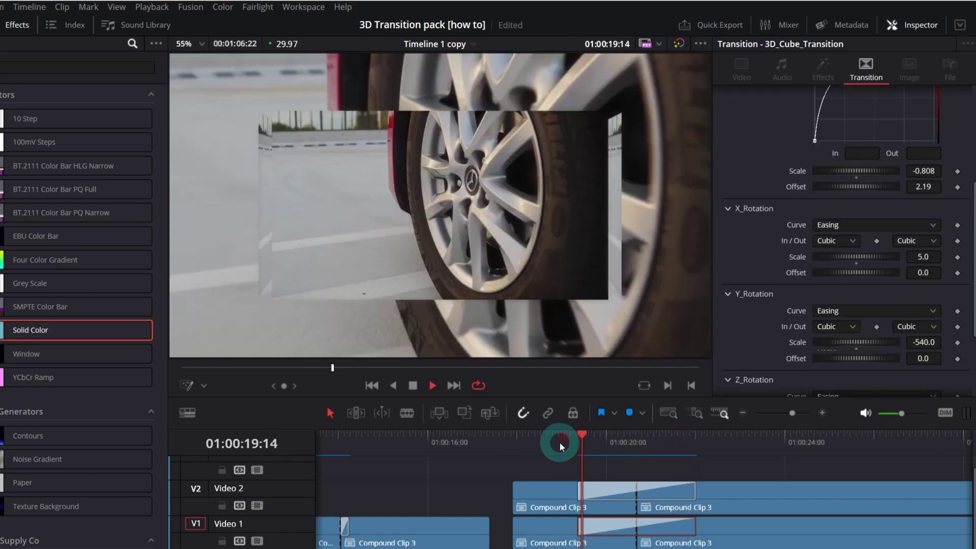